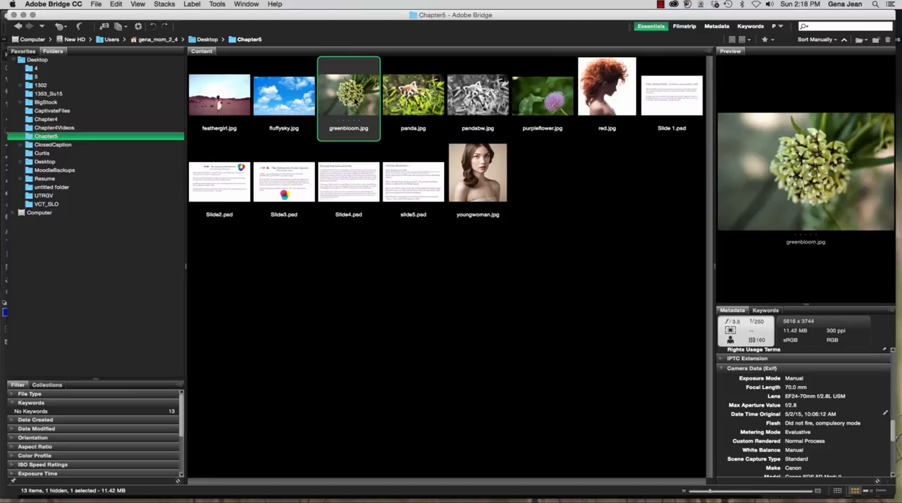
Open greenbloom.jpg from Bridge in Photoshop and convert the image to Lab Color mode
double_click(354, 101)
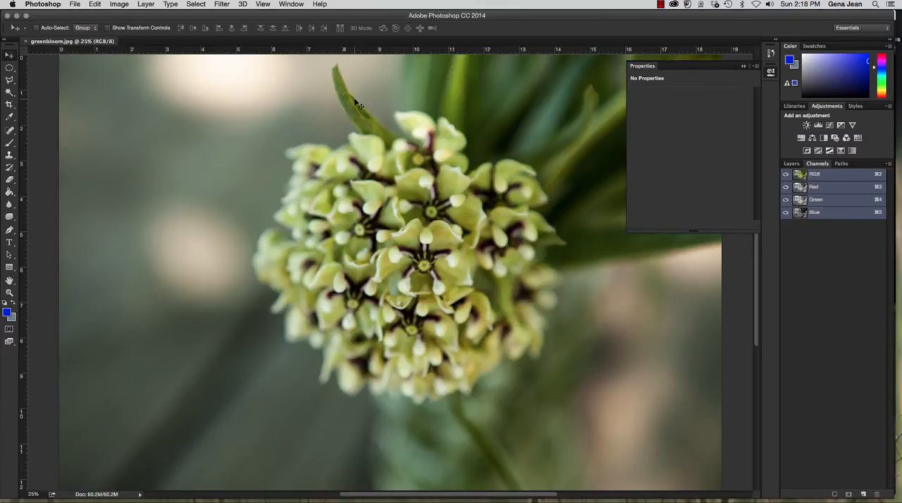
left_click(115, 5)
mouse_move(120, 15)
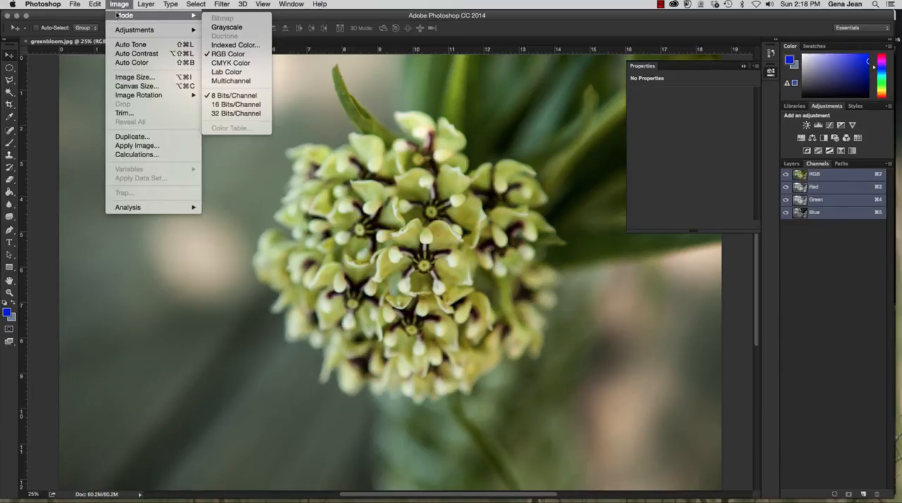
left_click(231, 73)
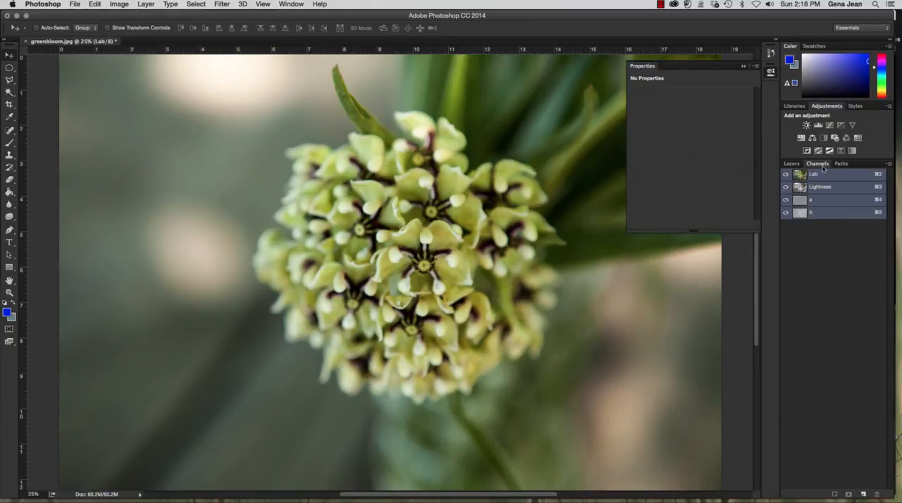
left_click(743, 68)
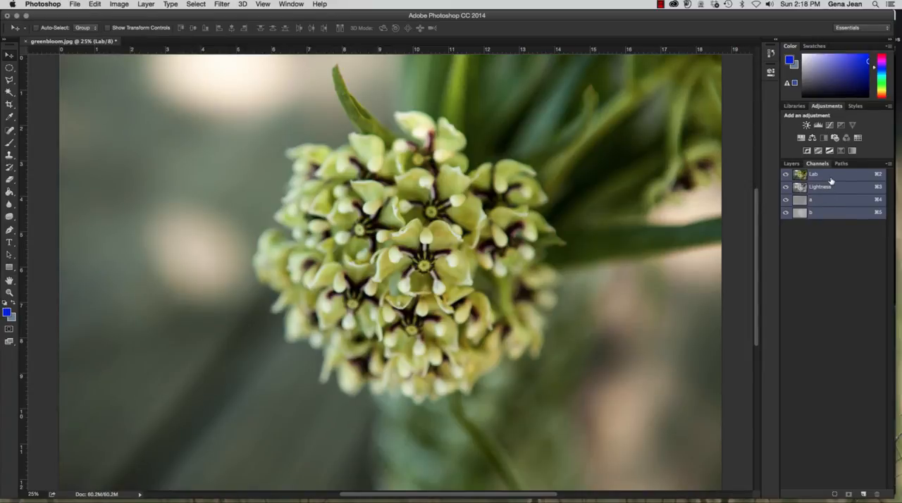
Examine the Lightness, a and b channels one at a time and compare them with the Lab composite
left_click(848, 191)
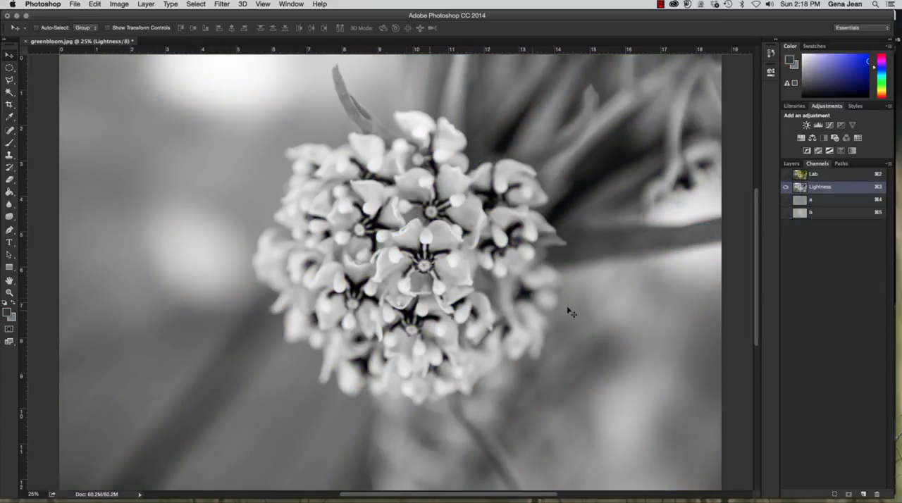
left_click(828, 202)
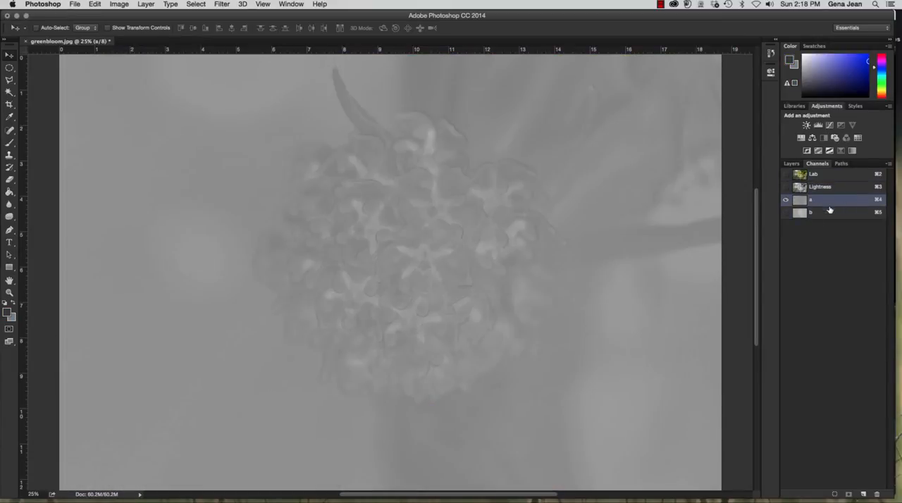
left_click(832, 217)
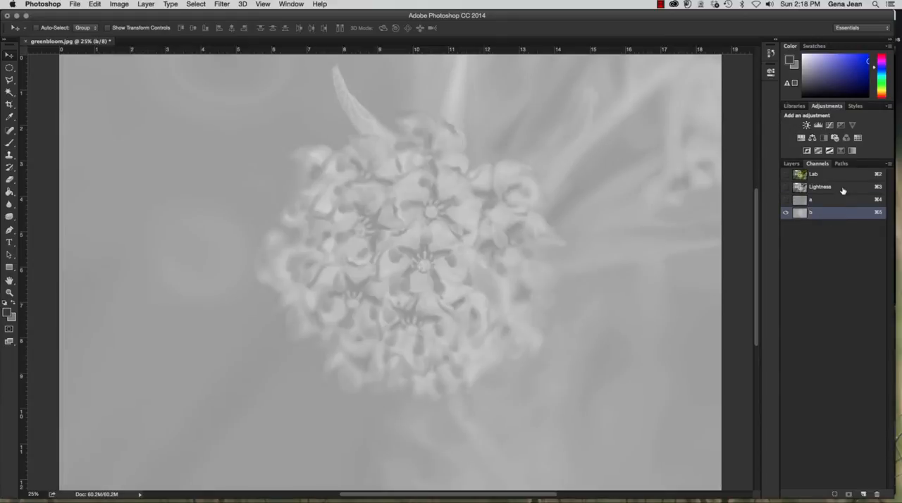
left_click(844, 190)
left_click(841, 178)
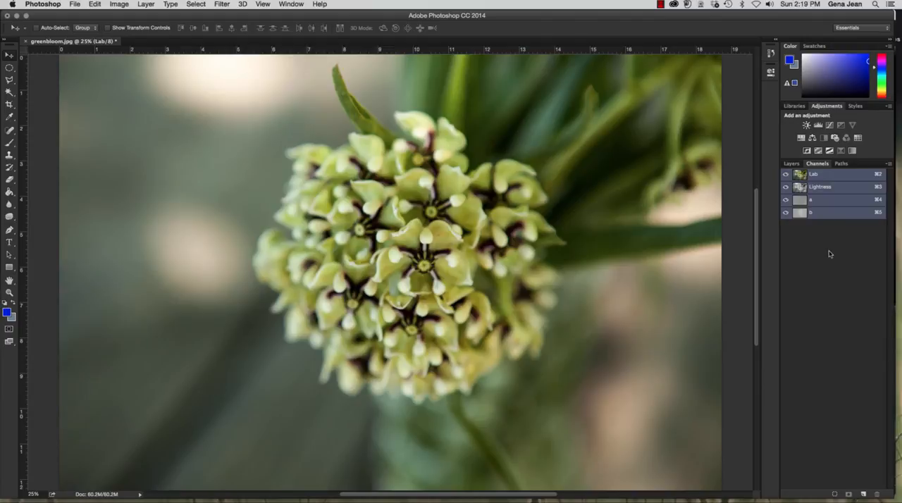
left_click(831, 206)
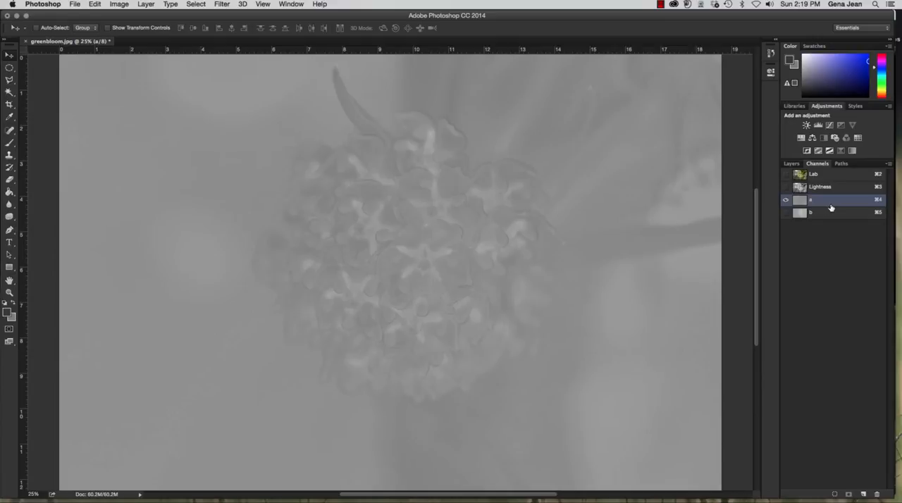
left_click(826, 218)
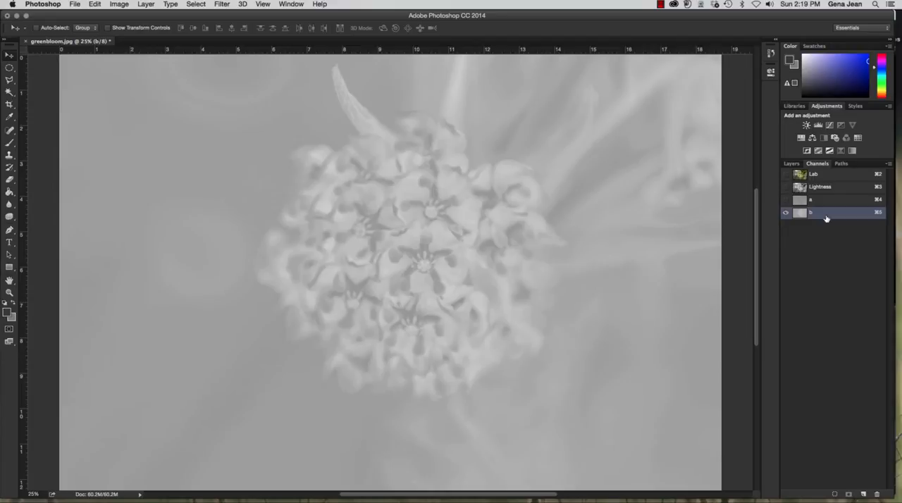
left_click(842, 194)
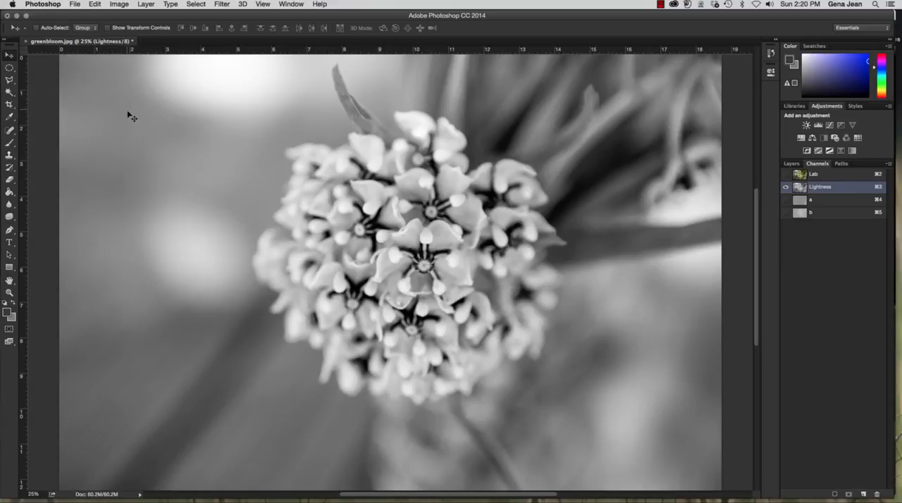
Delete the b channel and check the image's colour mode
left_click(829, 213)
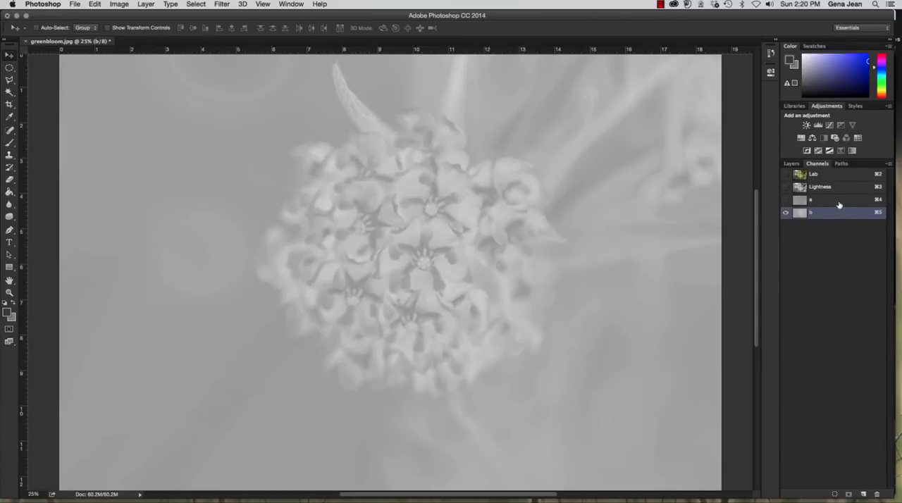
left_click(877, 495)
left_click(520, 175)
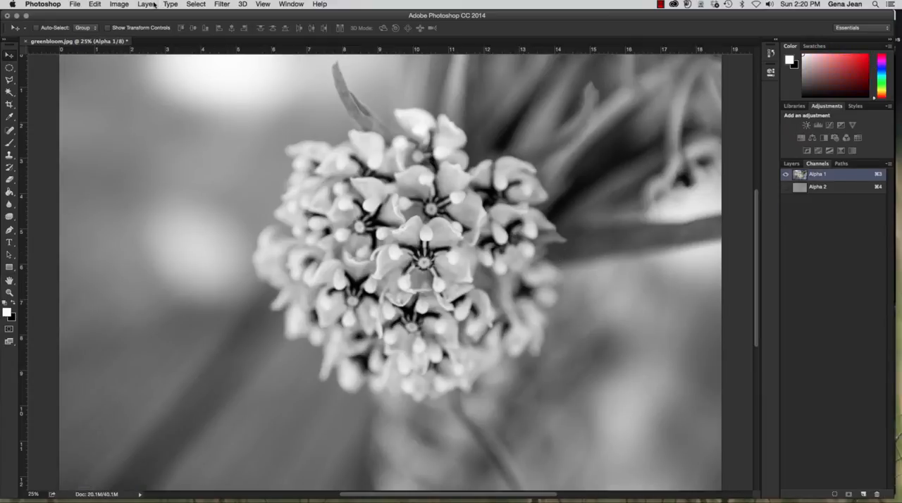
left_click(119, 4)
mouse_move(137, 15)
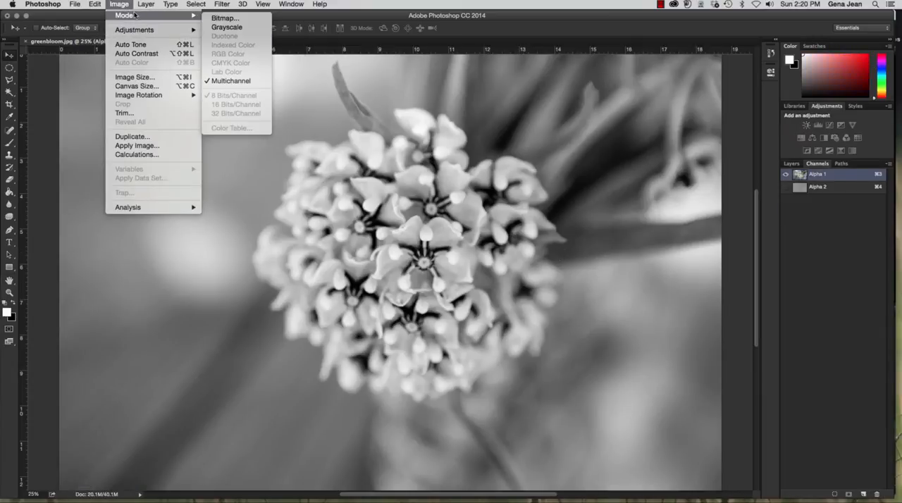
left_click(245, 82)
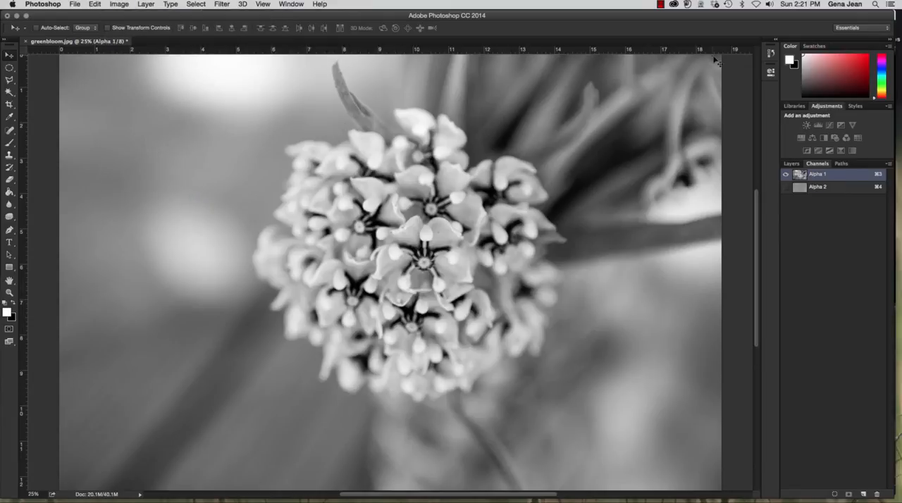
Revert the image to the Lab Color history state, undoing the channel deletion
left_click(772, 52)
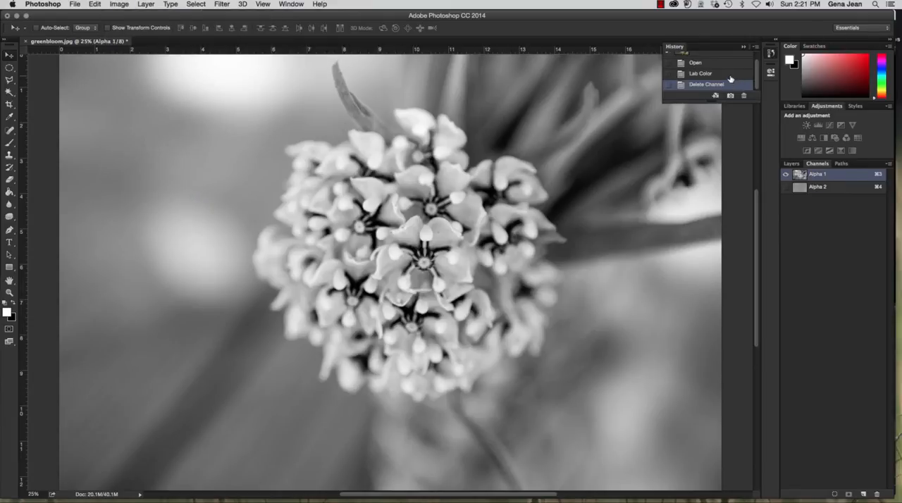
left_click(729, 74)
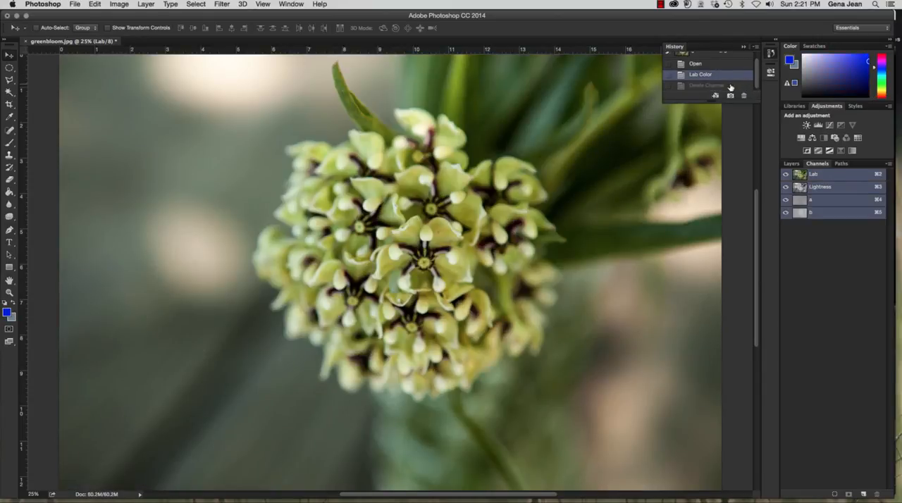
left_click(731, 86)
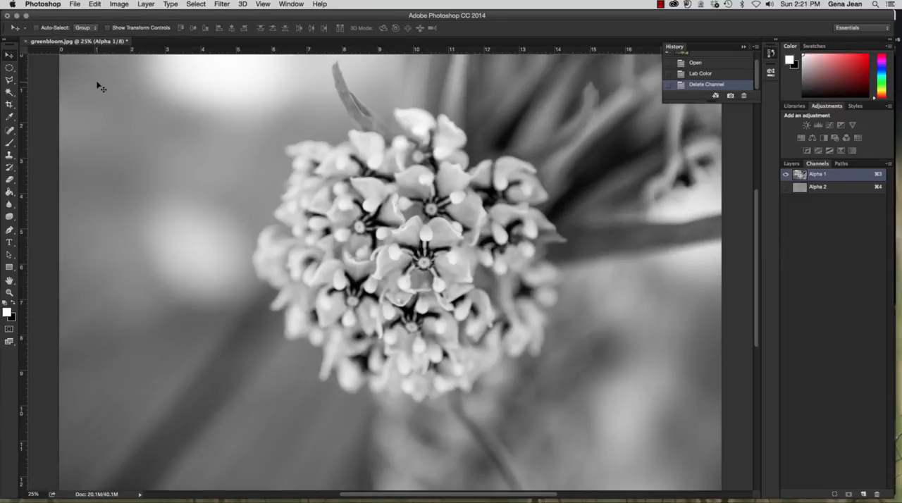
left_click(730, 77)
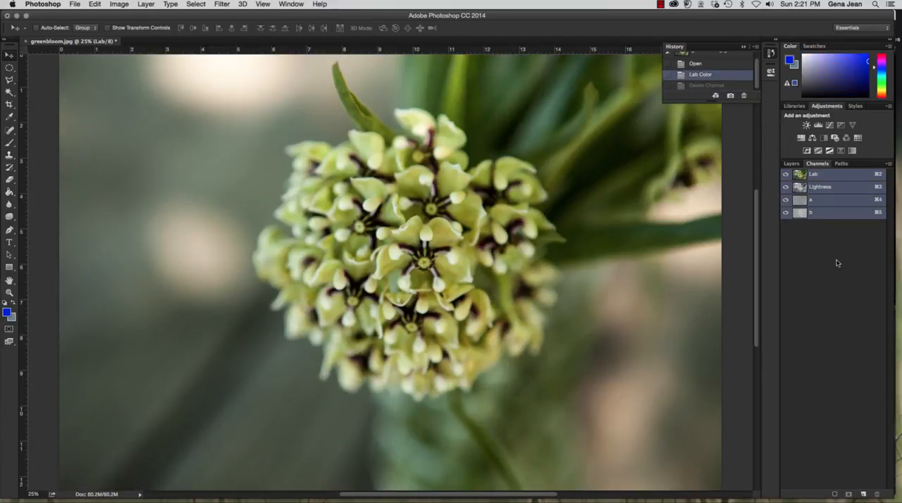
left_click(126, 5)
mouse_move(131, 15)
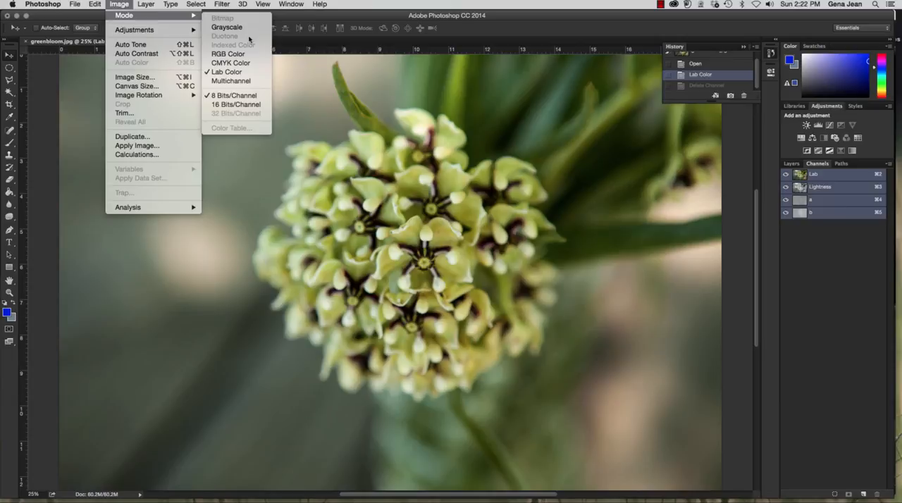
left_click(365, 173)
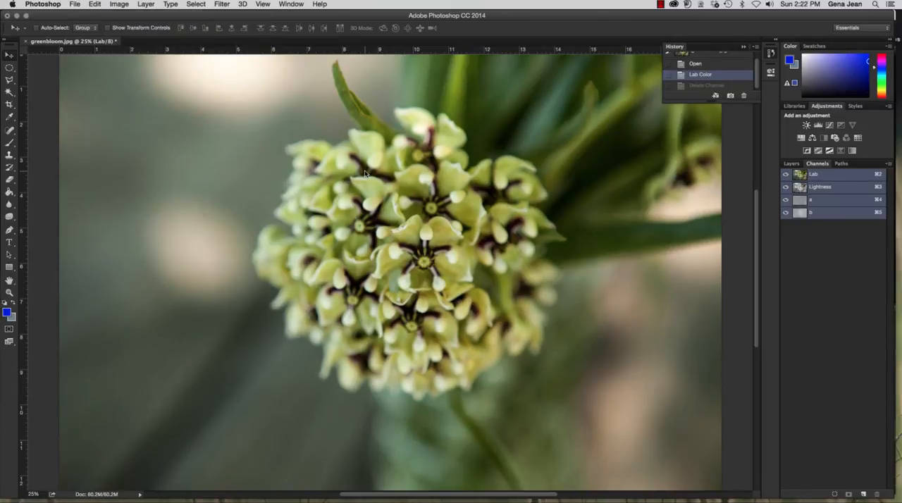
Hide the a and b channels to examine the Lightness channel alone, and return to the Lab composite
left_click(786, 200)
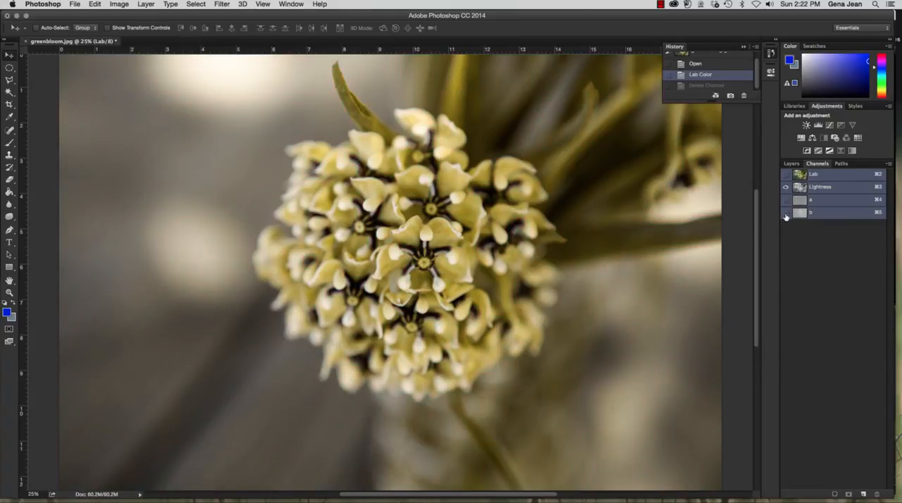
left_click(786, 212)
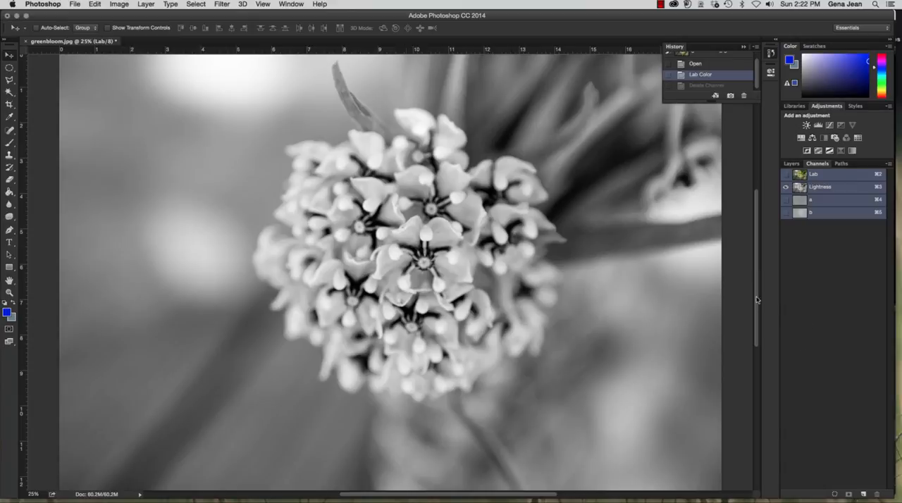
left_click(832, 187)
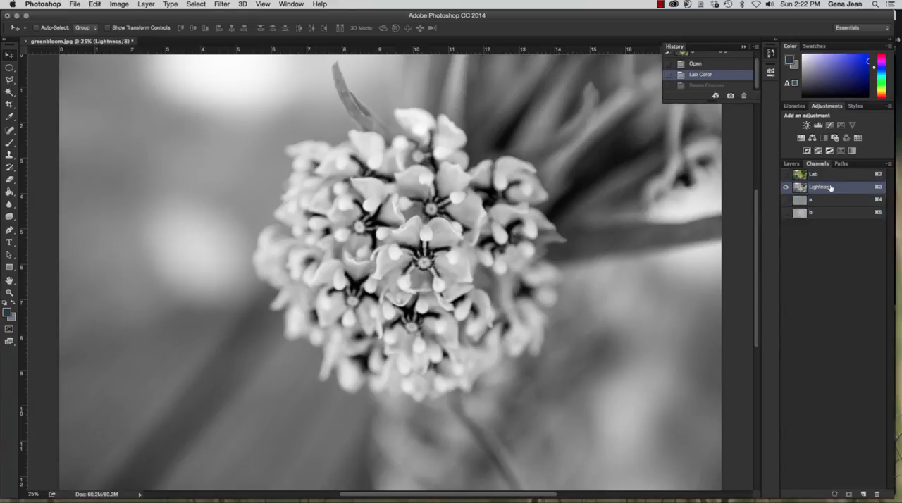
left_click(791, 163)
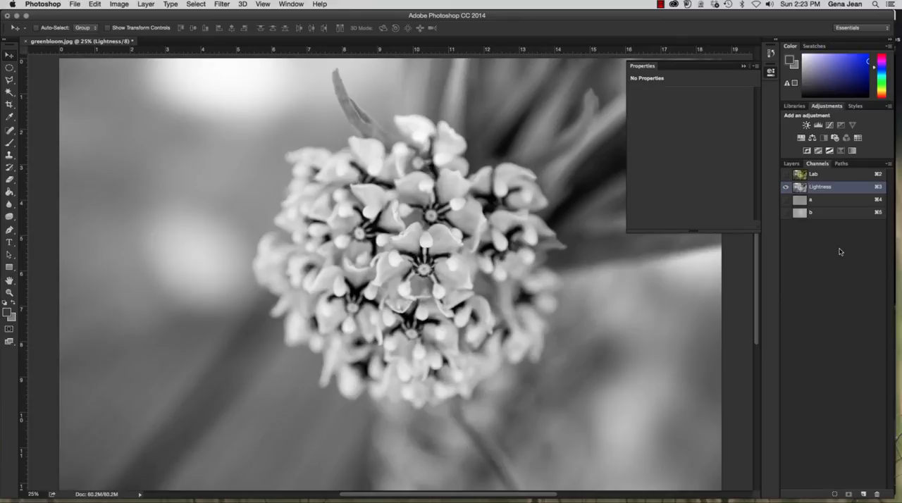
left_click(745, 65)
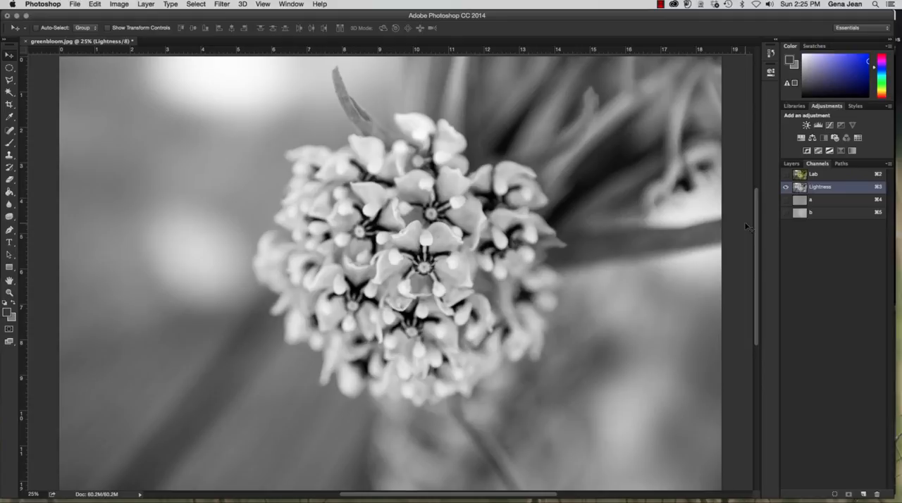
key("super+2")
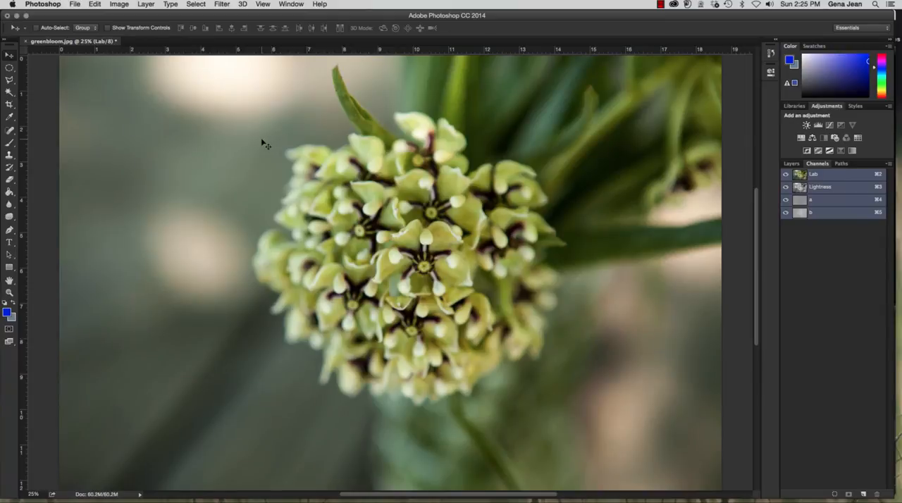
Try to select the flower's upper petals with the Quick Selection tool, and deselect
left_click(9, 92)
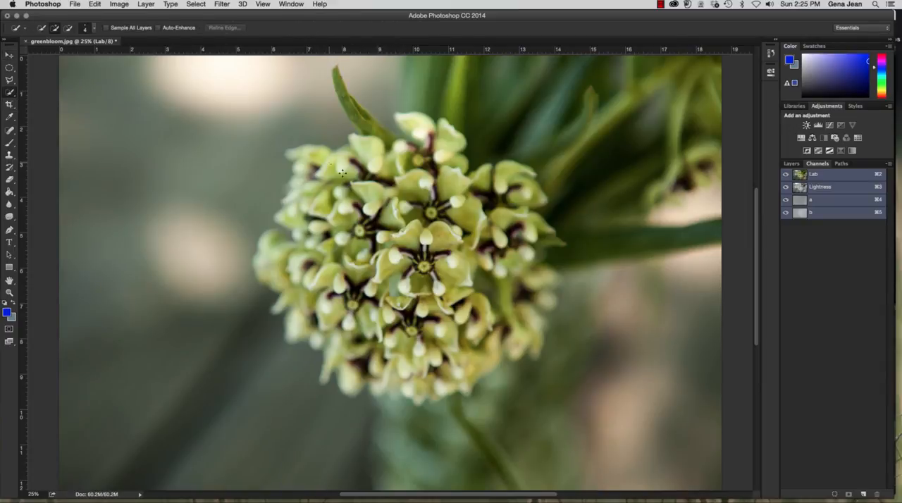
mouse_move(342, 172)
left_mouse_down()
mouse_move(417, 172)
mouse_move(371, 138)
left_mouse_up()
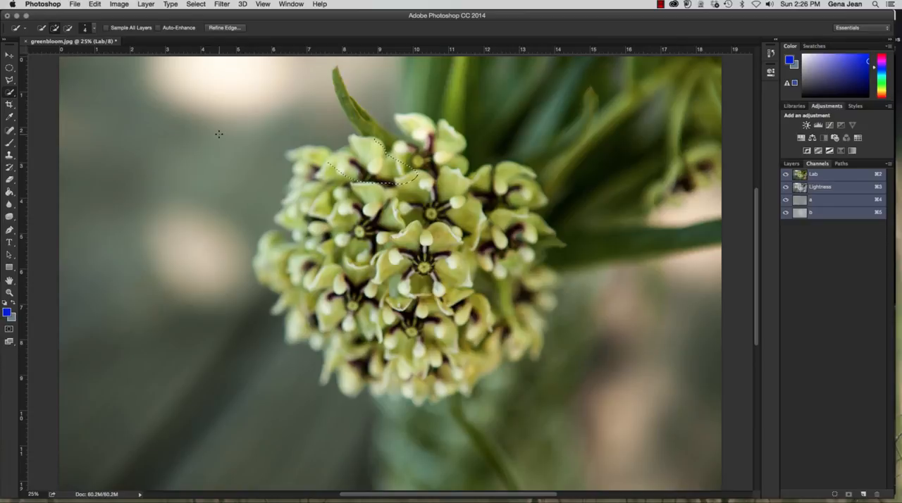
key("super+d")
Set the Quick Selection tool's brush size to 65 px
right_click(10, 92)
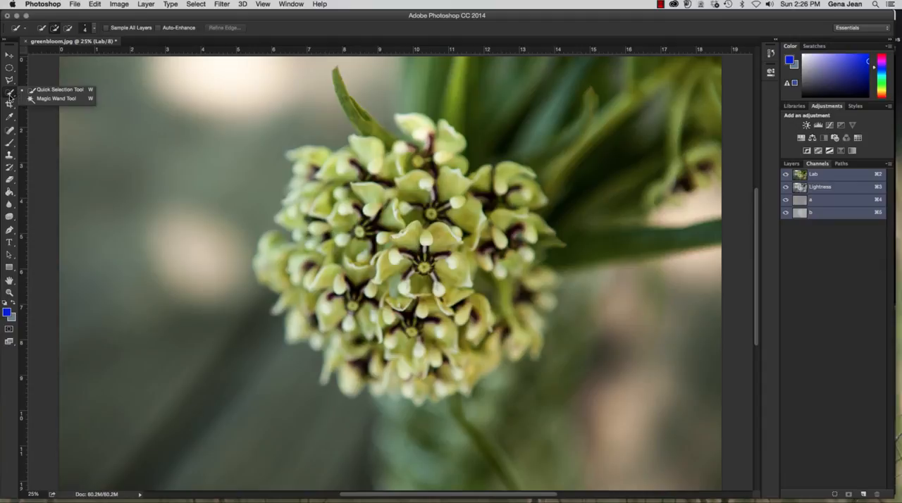
left_click(44, 90)
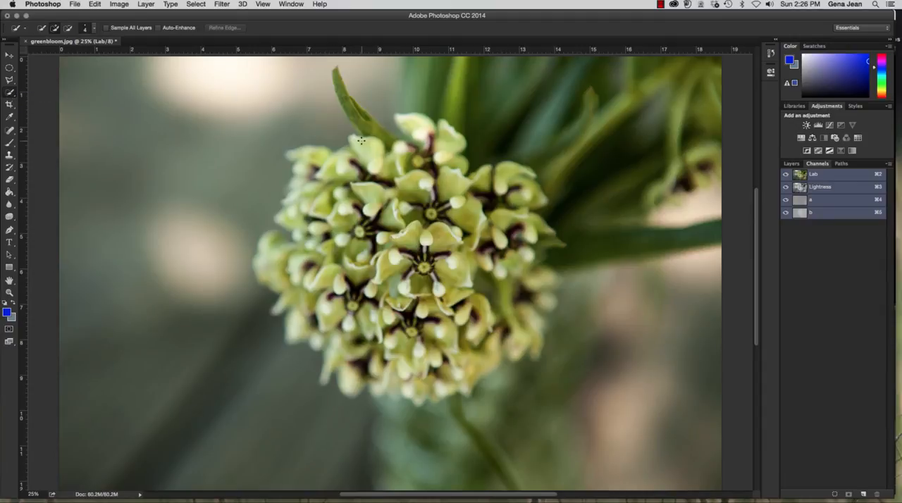
left_click(94, 29)
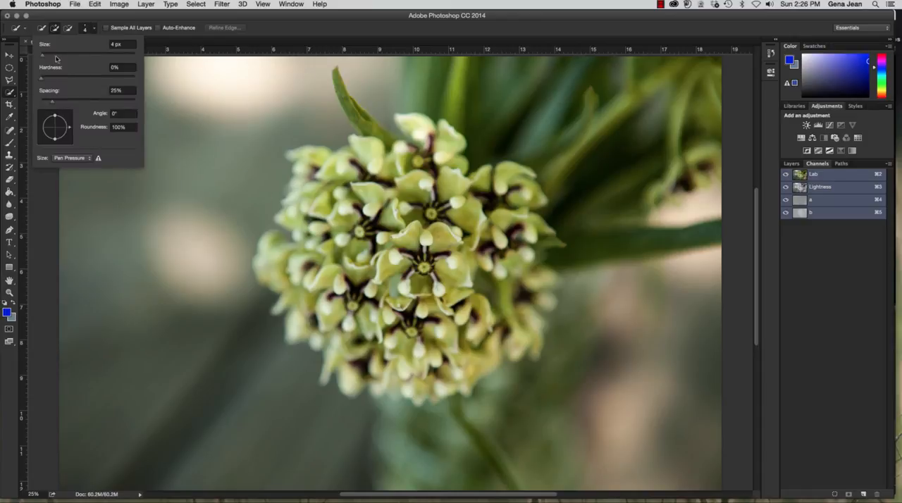
left_click_drag(55, 59, 52, 58)
left_click_drag(53, 58, 72, 56)
Try to select the flower head with the Quick Selection brush from its upper petals downward, and deselect
left_click(358, 144)
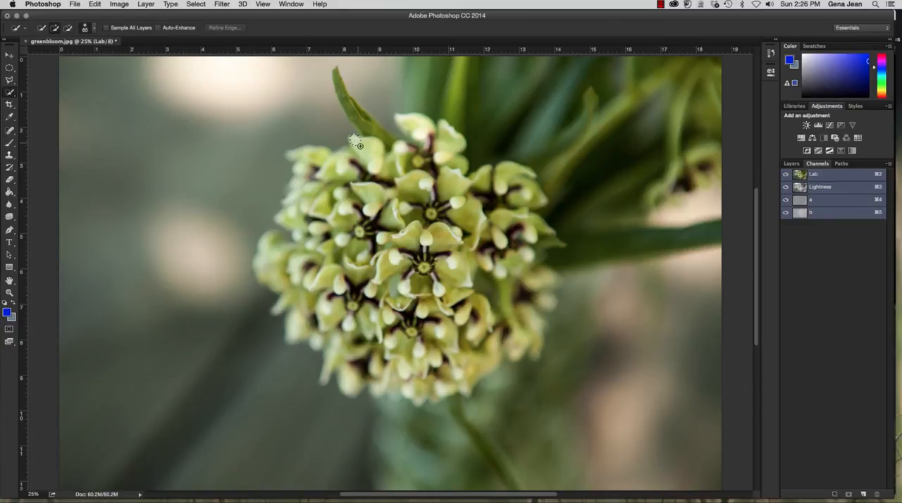
mouse_move(358, 143)
left_mouse_down()
mouse_move(434, 291)
mouse_move(451, 291)
mouse_move(459, 247)
mouse_move(449, 154)
mouse_move(429, 135)
mouse_move(422, 133)
mouse_move(413, 180)
mouse_move(354, 185)
mouse_move(320, 159)
mouse_move(284, 157)
mouse_move(301, 163)
mouse_move(291, 339)
mouse_move(345, 342)
mouse_move(346, 392)
mouse_move(432, 388)
mouse_move(480, 370)
mouse_move(505, 342)
left_mouse_up()
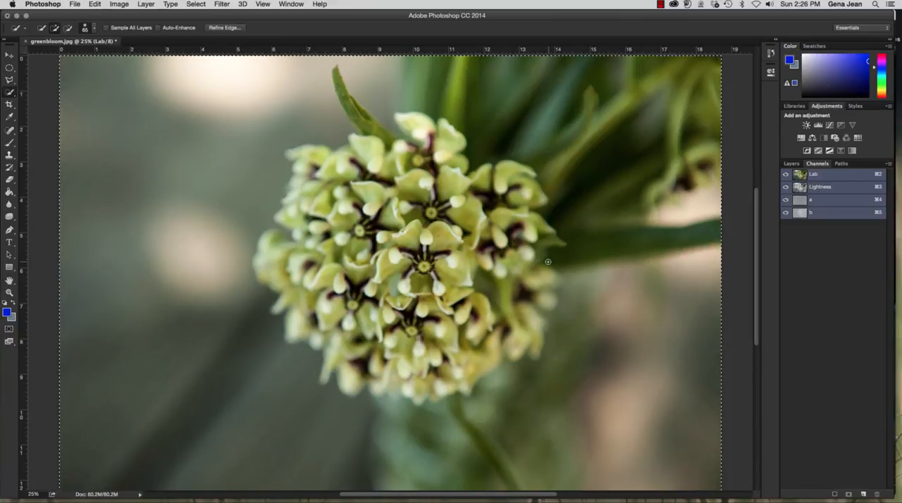
key("super+d")
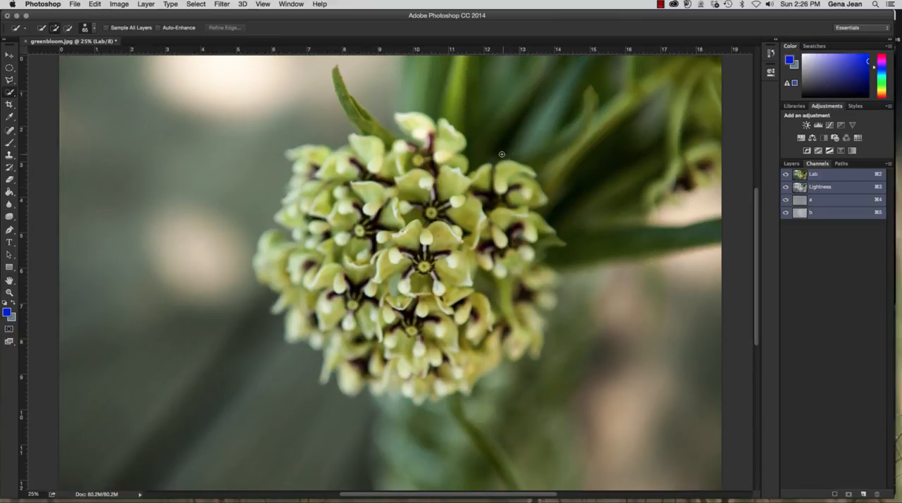
Select the whole flower head and the narrow pointed leaf above it with the Quick Selection tool, subtracting the background foliage
mouse_move(501, 168)
left_mouse_down()
mouse_move(535, 203)
mouse_move(510, 221)
mouse_move(528, 226)
mouse_move(533, 248)
mouse_move(520, 271)
mouse_move(543, 279)
mouse_move(534, 331)
mouse_move(464, 380)
mouse_move(412, 385)
mouse_move(395, 349)
mouse_move(346, 379)
mouse_move(293, 310)
mouse_move(291, 273)
mouse_move(277, 281)
mouse_move(262, 267)
mouse_move(300, 200)
mouse_move(301, 158)
mouse_move(290, 154)
mouse_move(345, 156)
mouse_move(301, 53)
mouse_move(297, 74)
mouse_move(177, 201)
mouse_move(172, 261)
mouse_move(196, 372)
mouse_move(245, 434)
mouse_move(381, 440)
mouse_move(547, 442)
mouse_move(582, 426)
mouse_move(599, 387)
left_mouse_up()
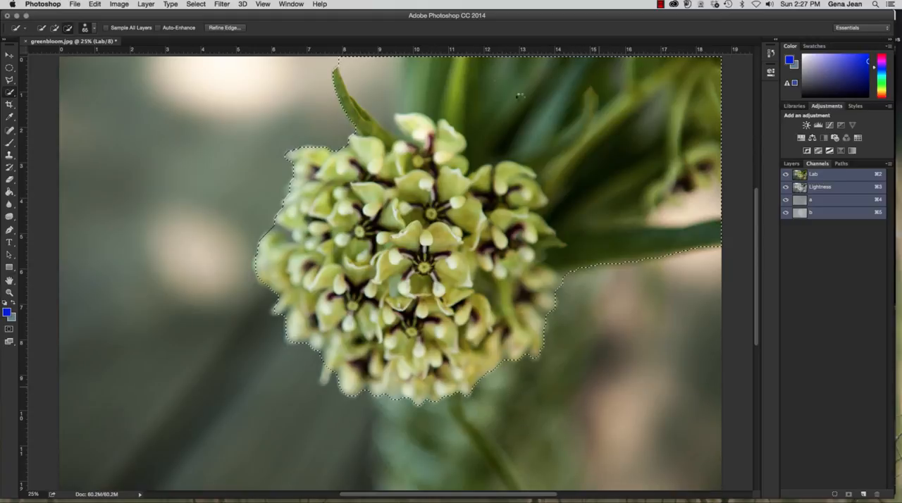
mouse_move(519, 96)
left_mouse_down()
mouse_move(510, 89)
mouse_move(623, 107)
left_mouse_up()
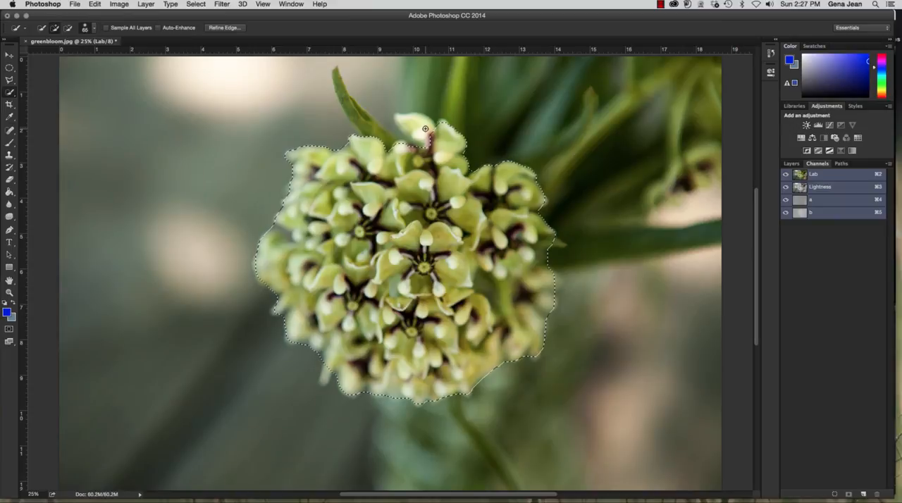
left_click(425, 129)
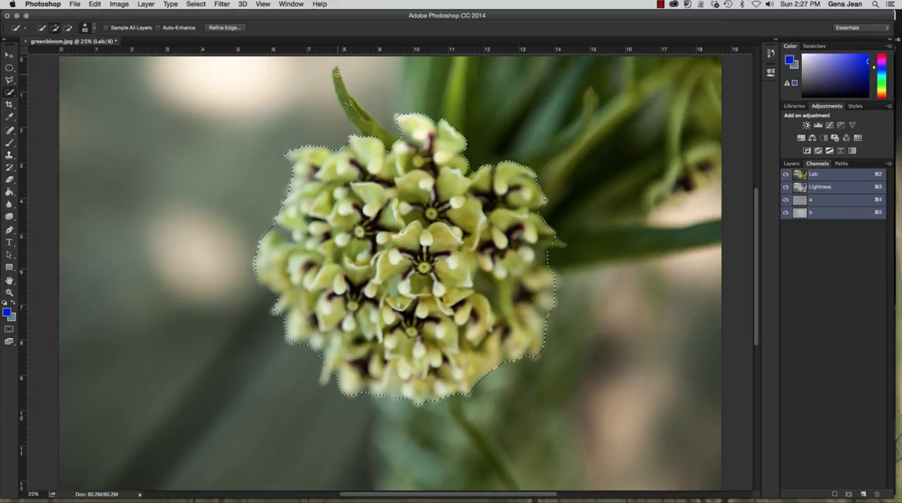
mouse_move(339, 79)
left_mouse_down()
mouse_move(368, 127)
mouse_move(387, 125)
left_mouse_up()
key("alt")
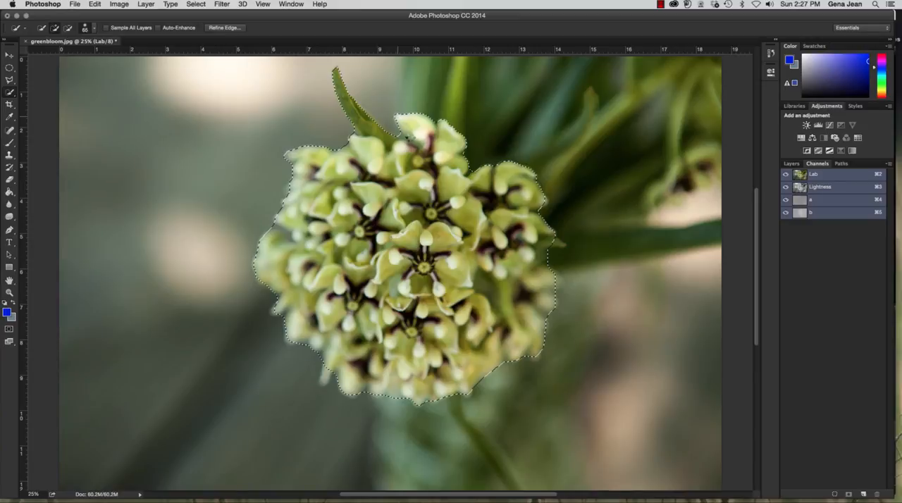
key("alt")
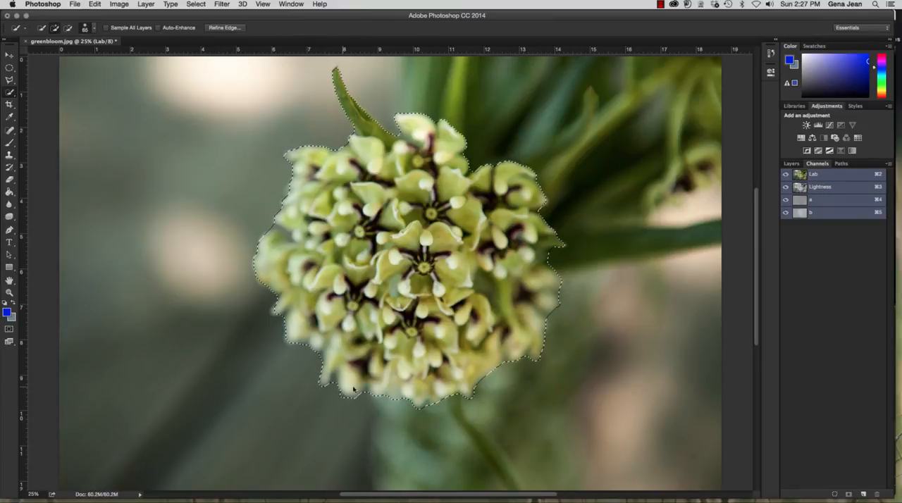
key("alt")
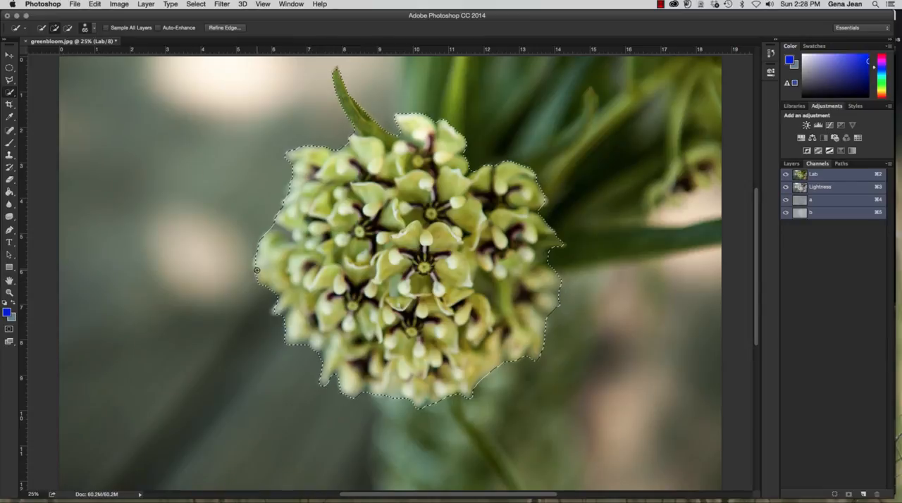
key("alt")
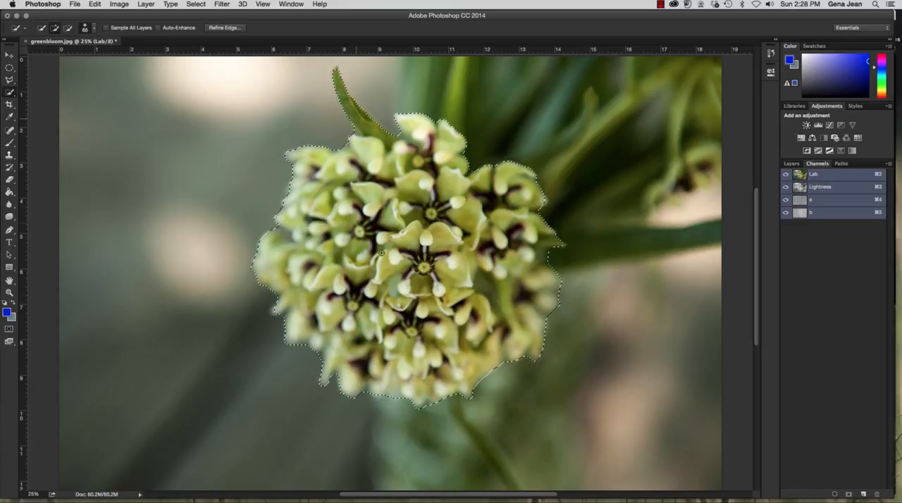
Save the flower selection as an alpha channel, and examine its mask over the Lab image, alone and over the Lightness channel
left_click(849, 495)
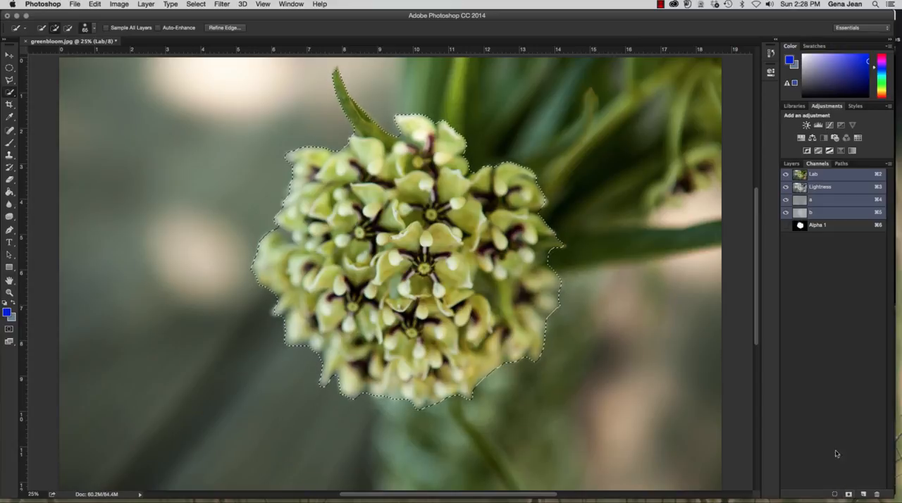
left_click(786, 225)
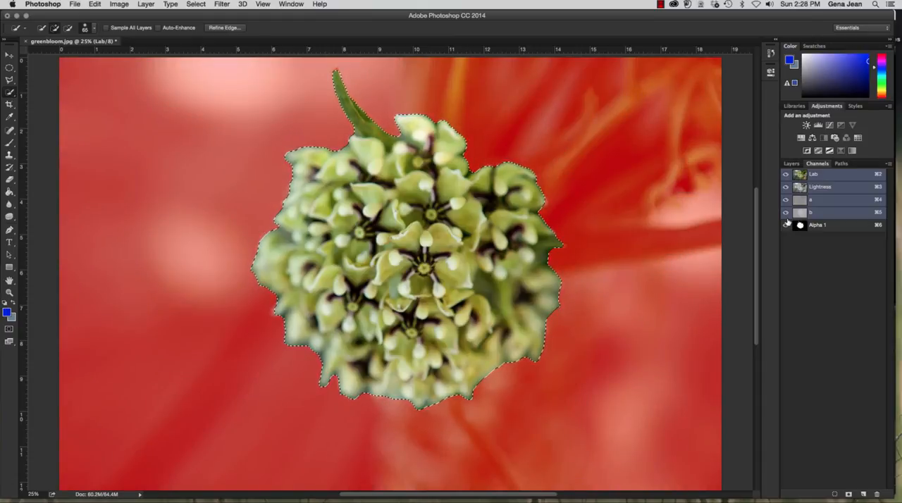
left_click(787, 212)
left_click(786, 200)
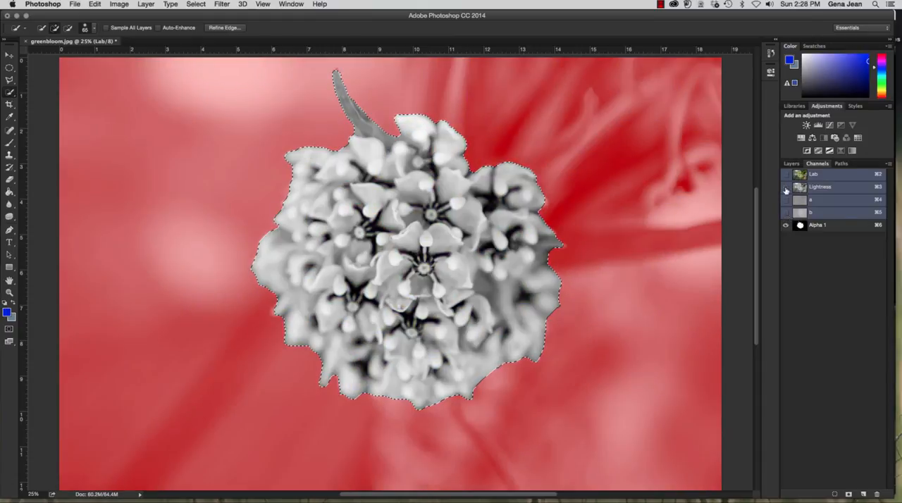
left_click(786, 187)
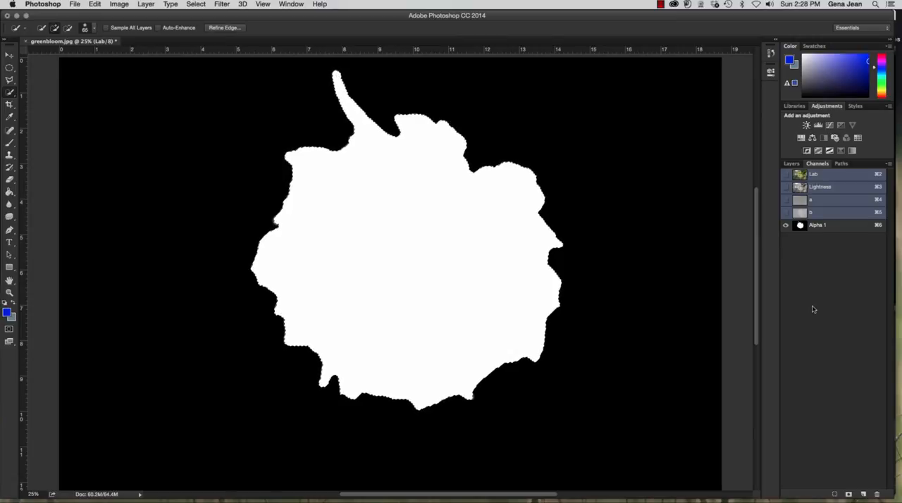
left_click(787, 187)
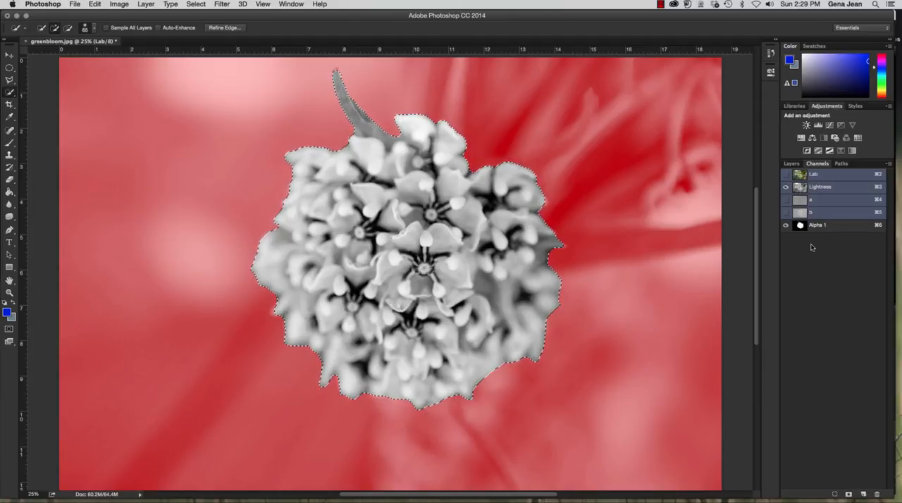
Undo the saved selection through the history, and view the a, b and Lab channels in turn
left_click(771, 53)
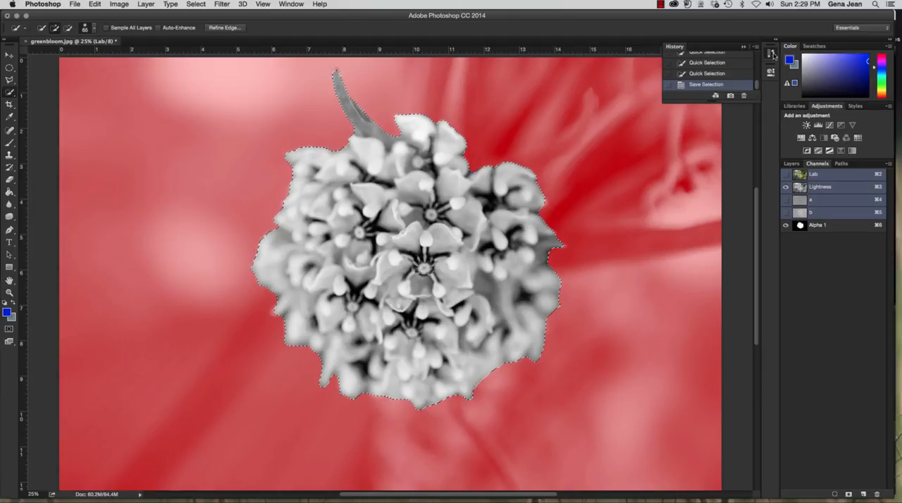
left_click(705, 74)
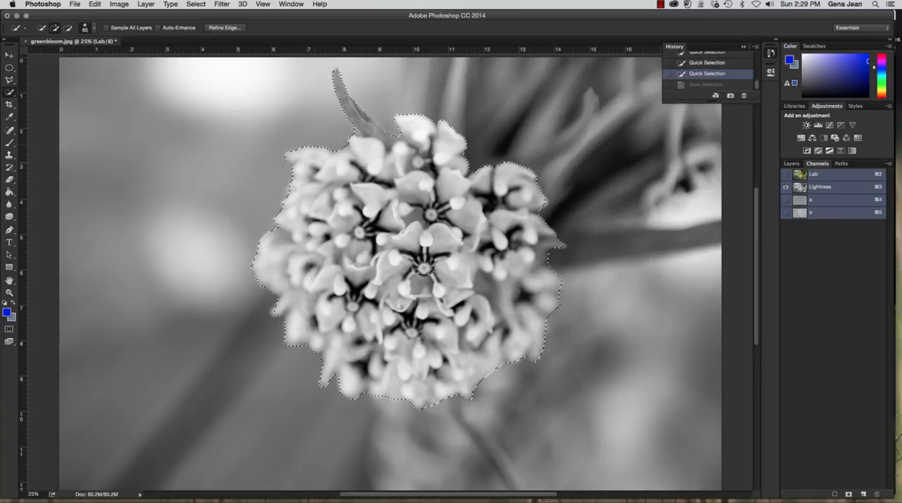
left_click(844, 200)
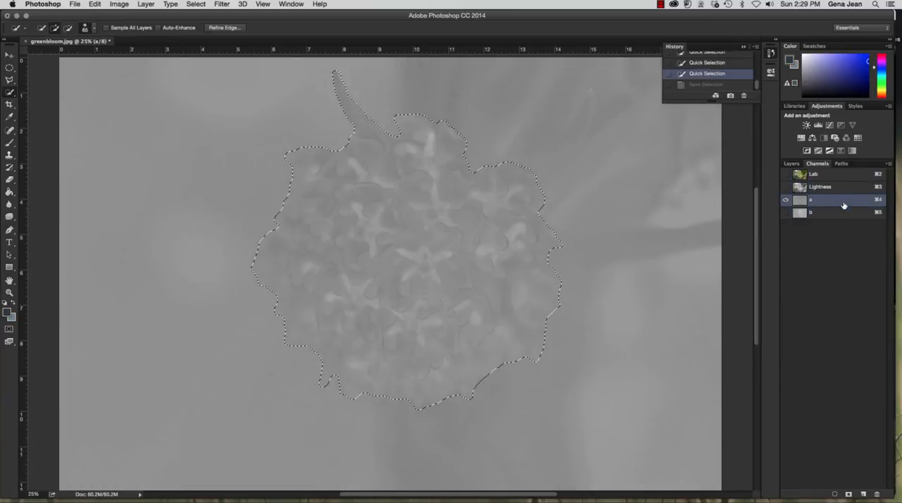
left_click(842, 214)
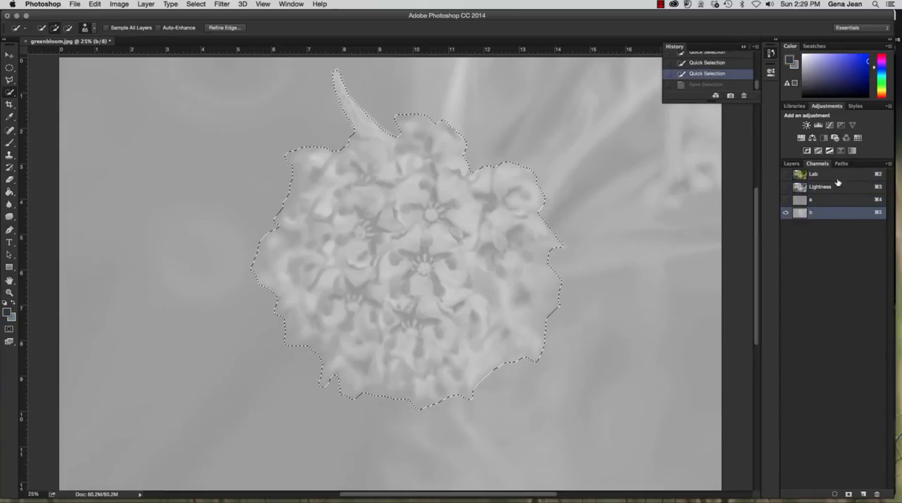
left_click(837, 180)
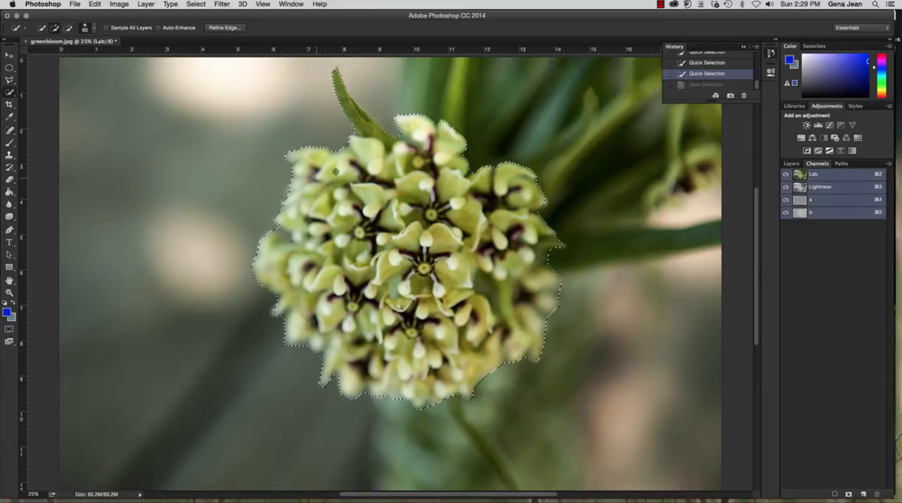
With only the Lightness channel active, save the selection as an alpha channel and compare its mask alone and over Lightness
left_click(832, 196)
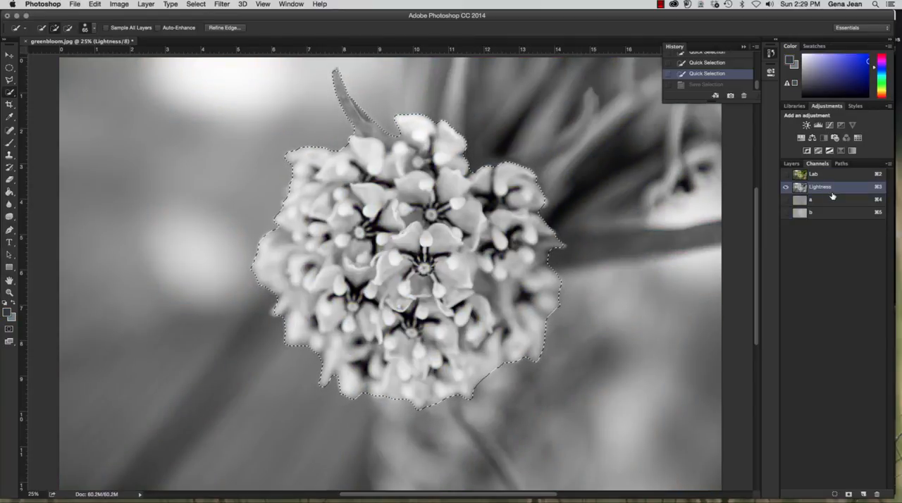
left_click(849, 496)
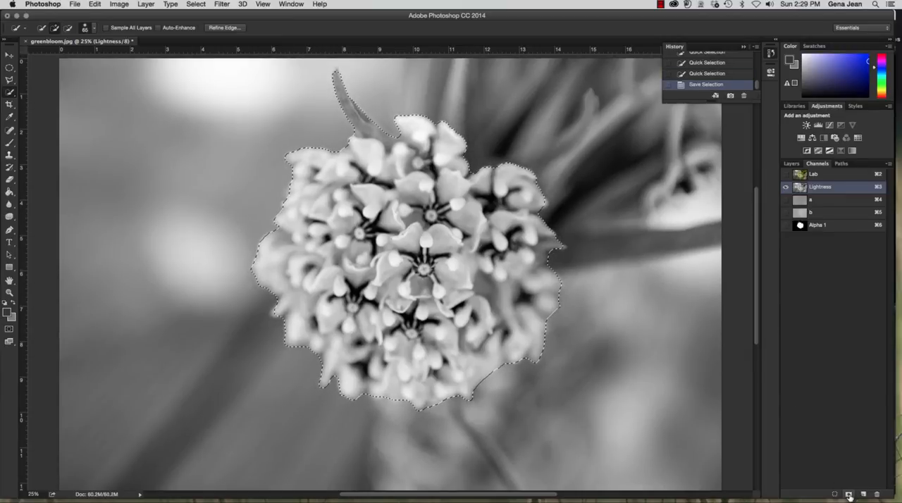
left_click(785, 224)
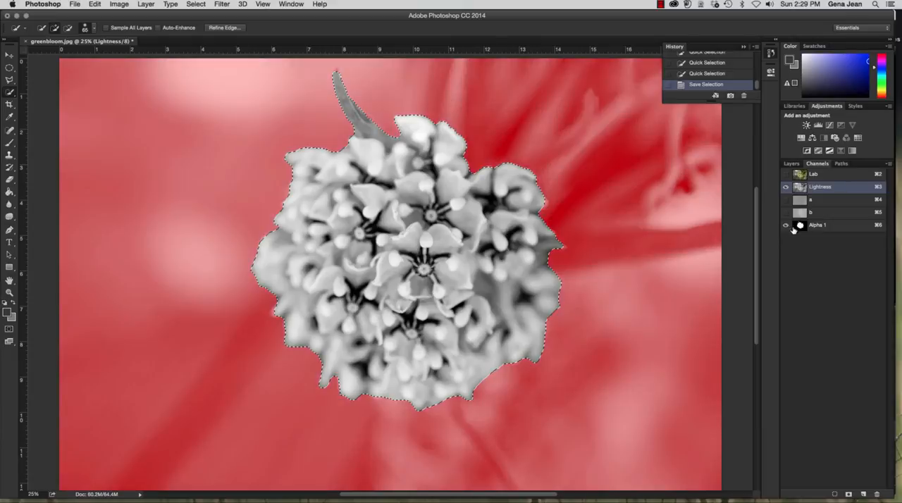
left_click(785, 187)
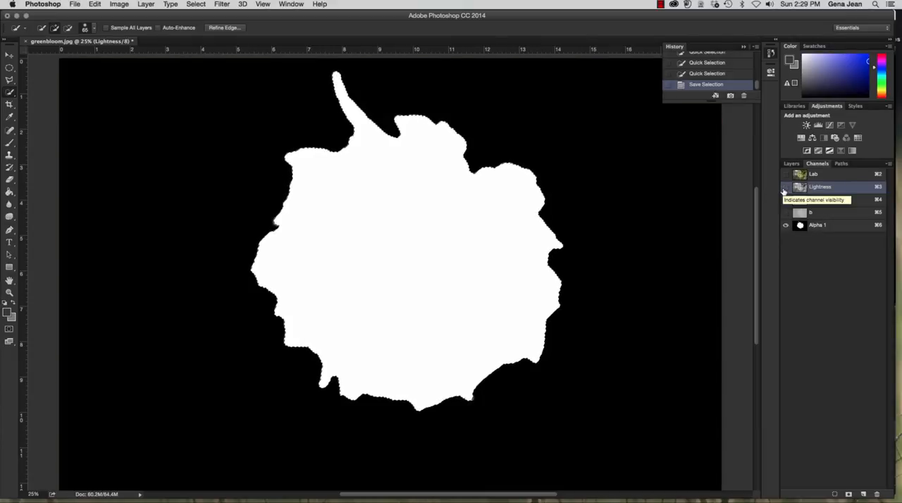
left_click(785, 188)
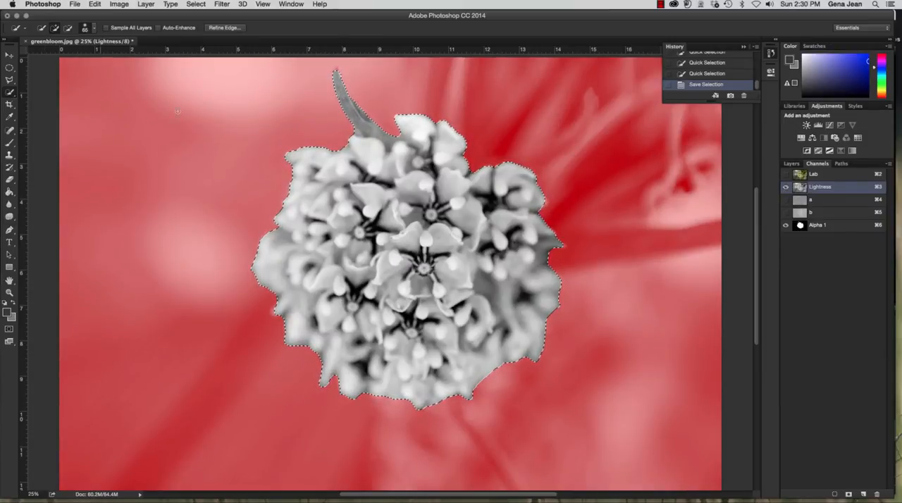
Undo the saved selection, deselect the flower, and return to the Lab composite
left_click(727, 75)
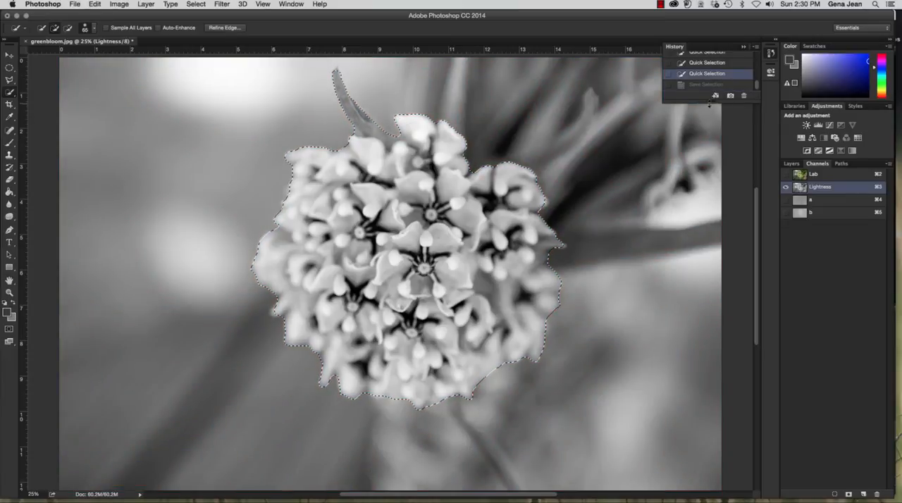
key("super+d")
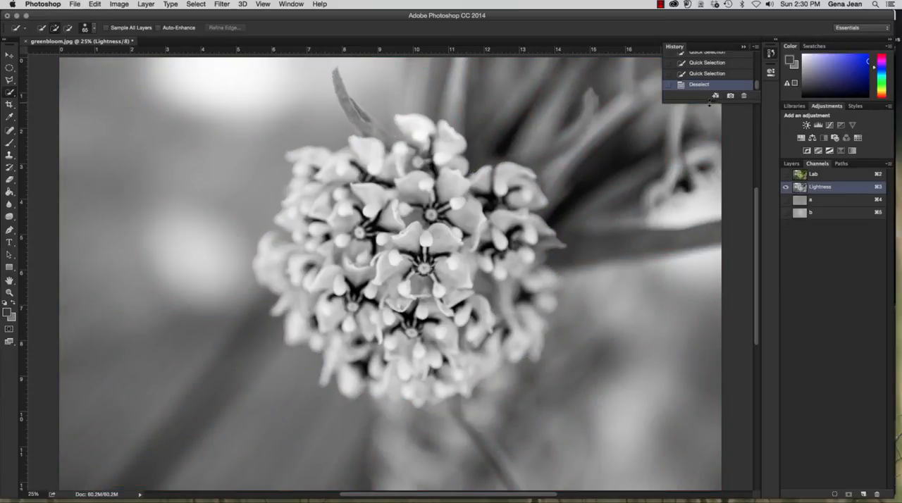
left_click(826, 177)
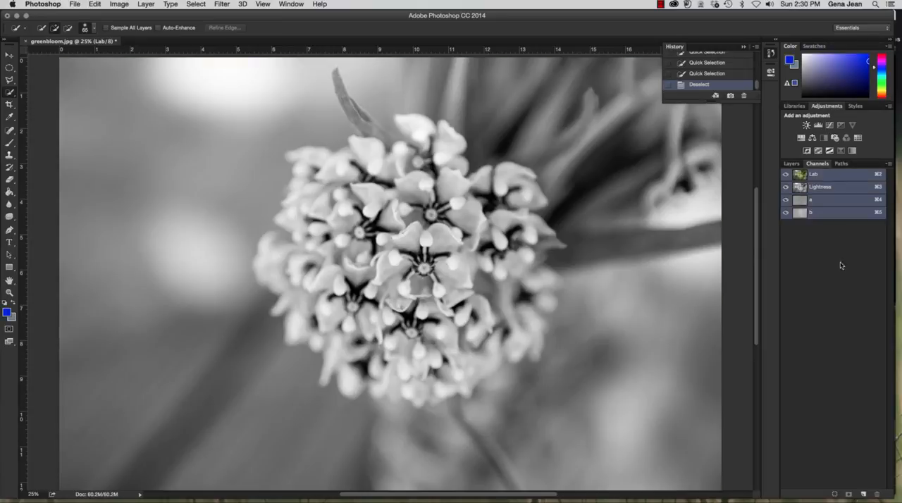
Convert the image to RGB Color mode, and view the Green channel before returning to the RGB composite
left_click(117, 4)
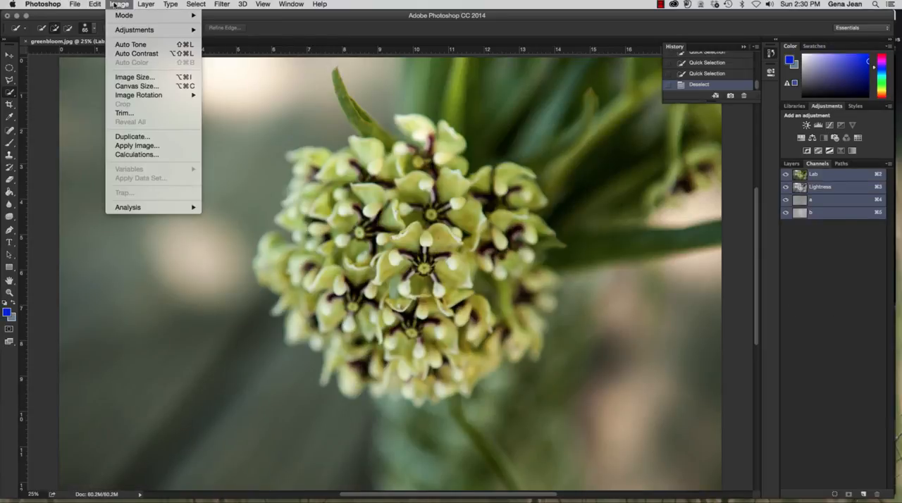
mouse_move(118, 15)
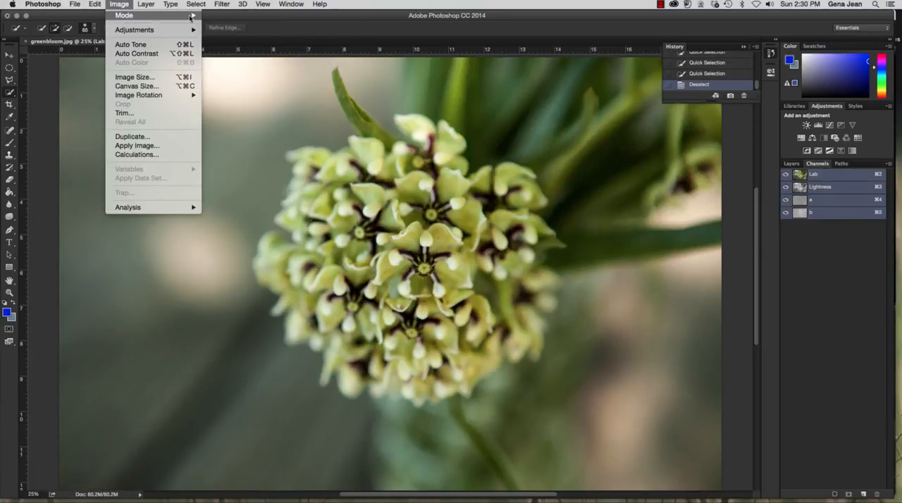
left_click(229, 54)
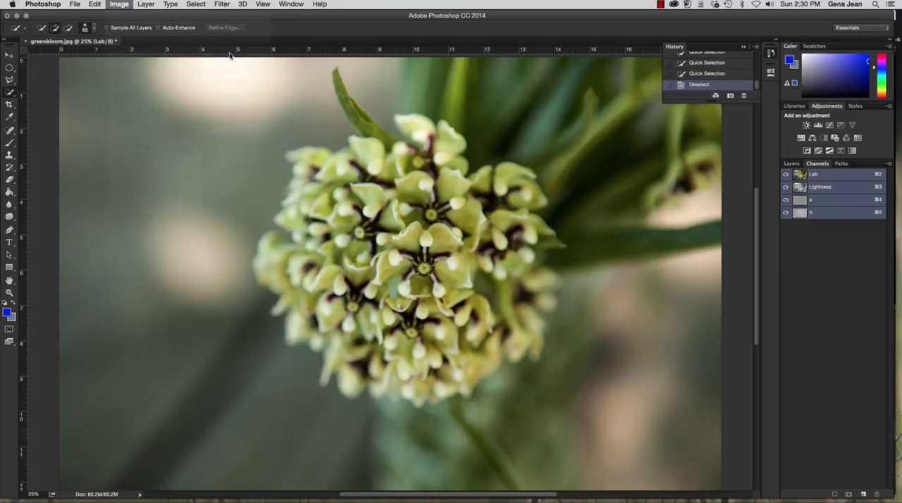
key("super+4")
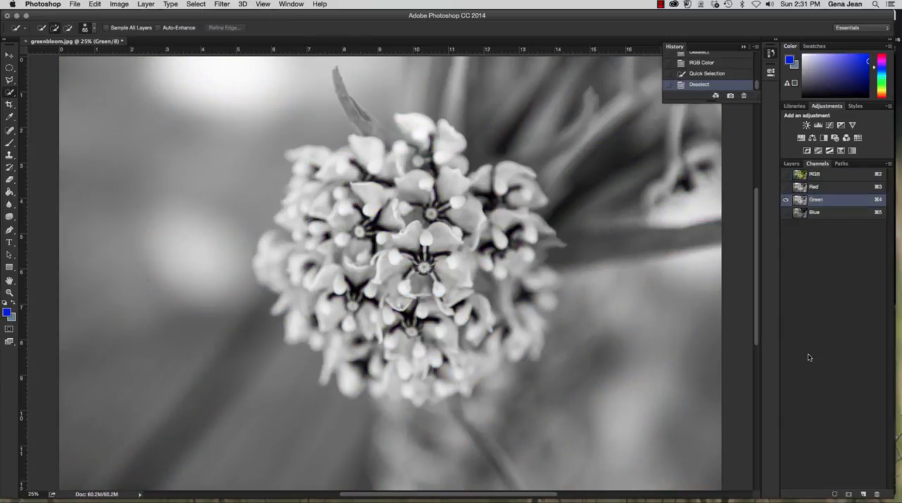
key("super+2")
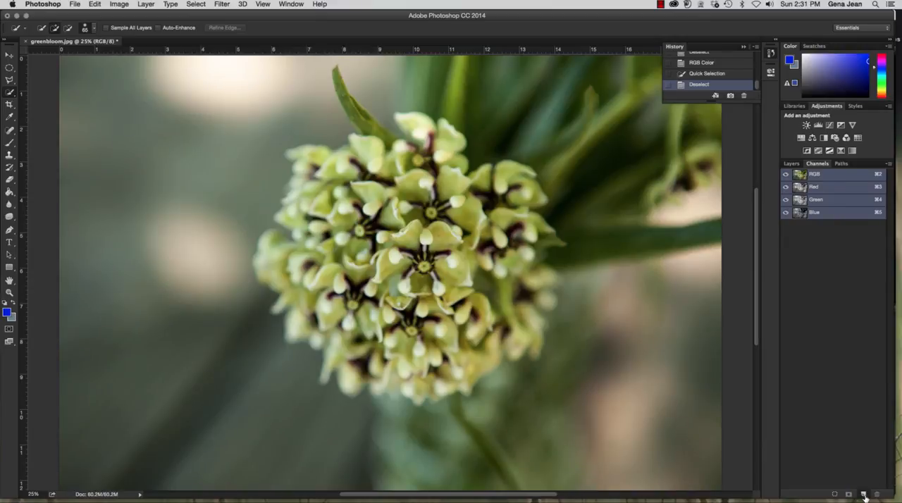
Create a new empty alpha channel, overlay it on the RGB image, and make the RGB composite the active channel
left_click(864, 495)
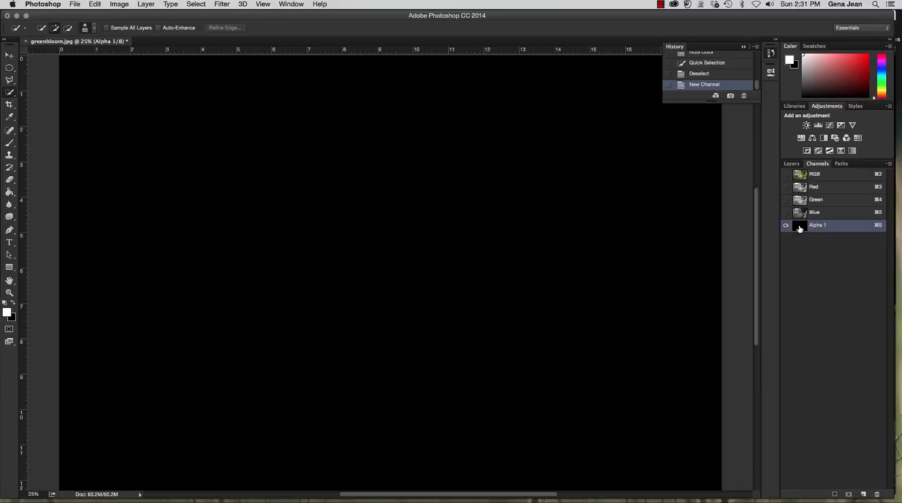
left_click(836, 175)
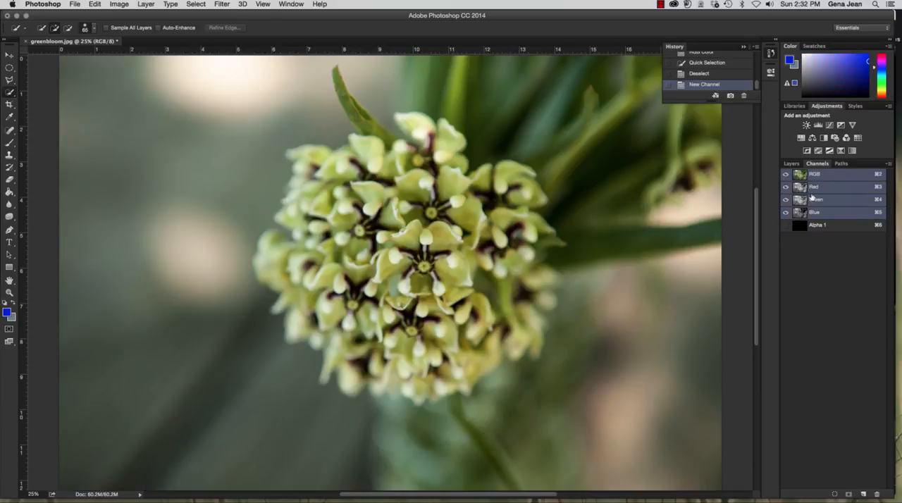
left_click(834, 228)
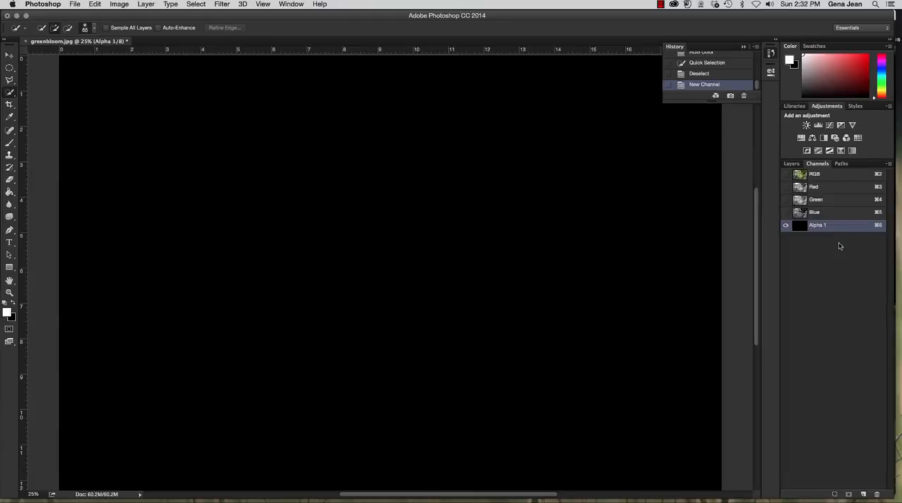
left_click(786, 174)
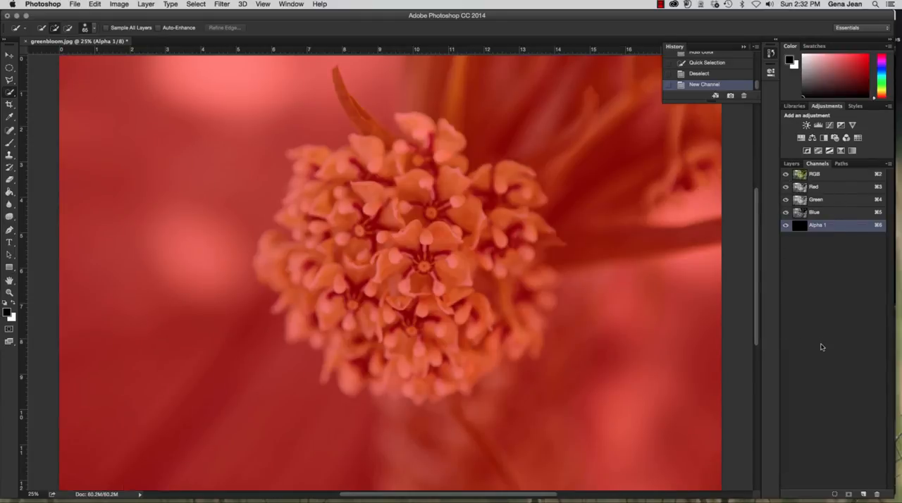
left_click(833, 176)
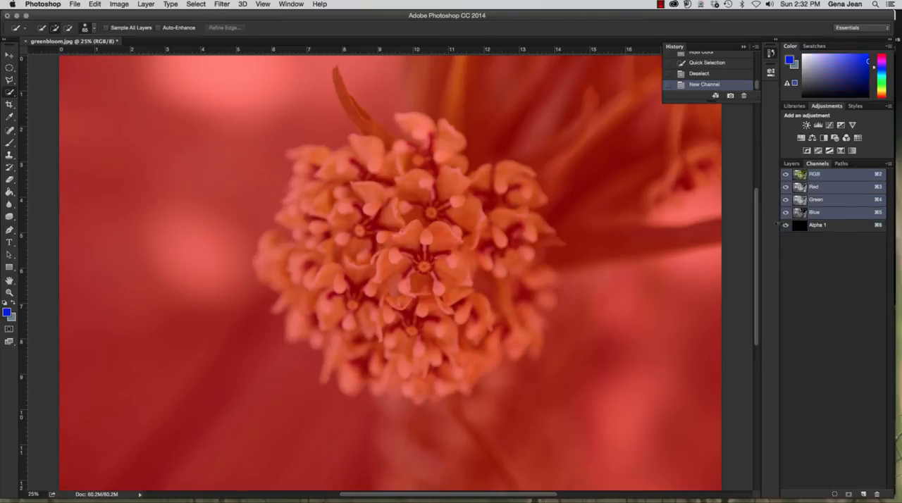
Toggle the Alpha 1 overlay, make Alpha 1 the active channel, and view it alone before showing it over the RGB image
left_click(787, 226)
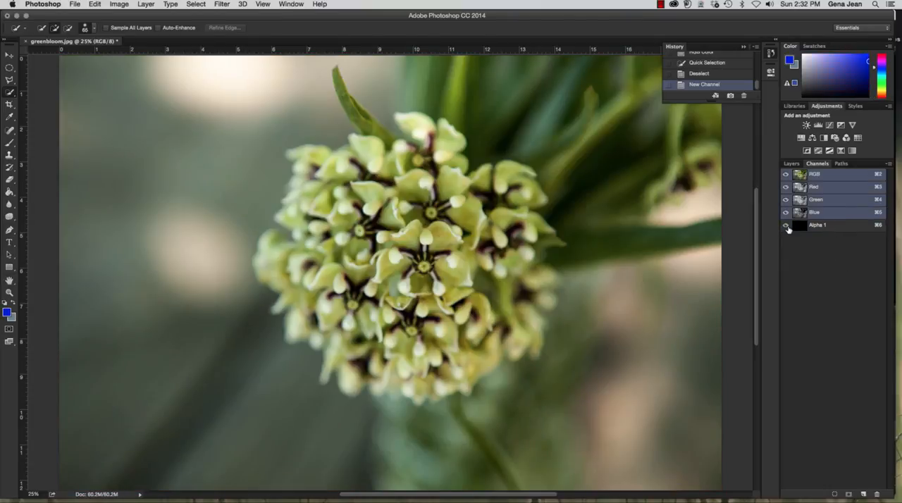
left_click(787, 225)
left_click(827, 229)
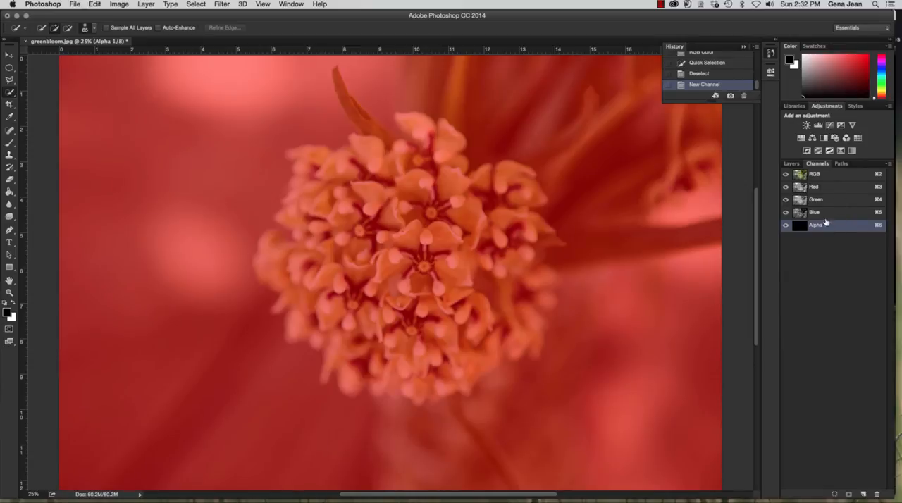
left_click(738, 74)
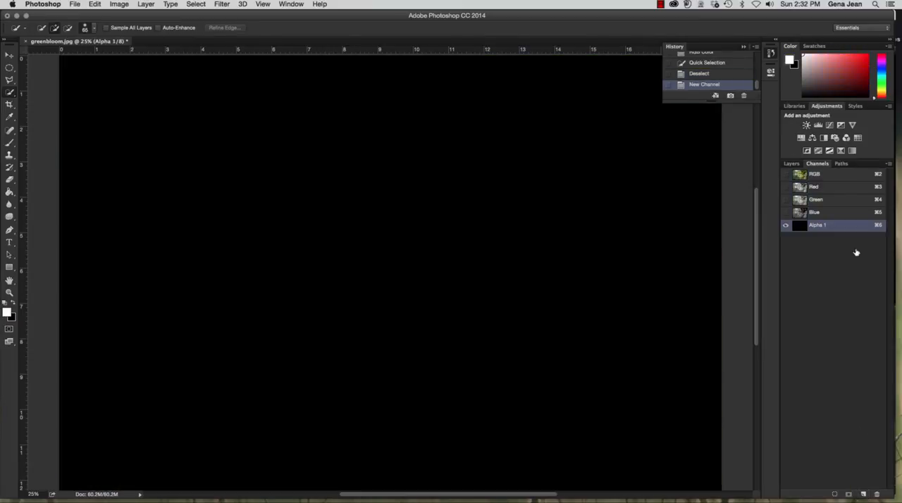
left_click(786, 174)
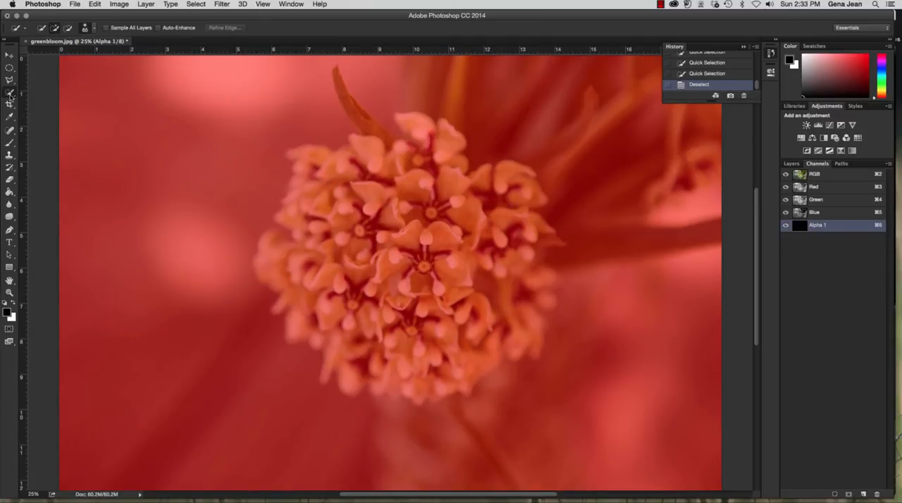
Choose the Brush tool and set its size to 460 px for painting on the alpha channel
left_click(9, 142)
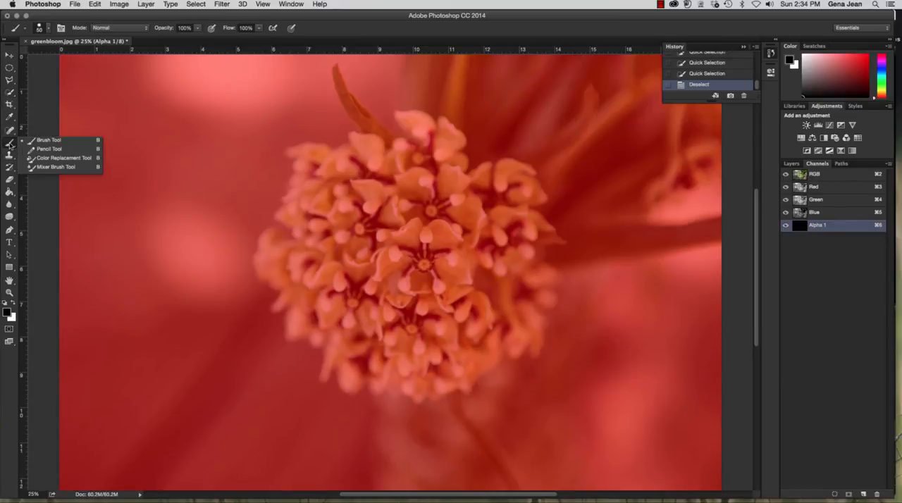
left_click(71, 144)
left_click(50, 29)
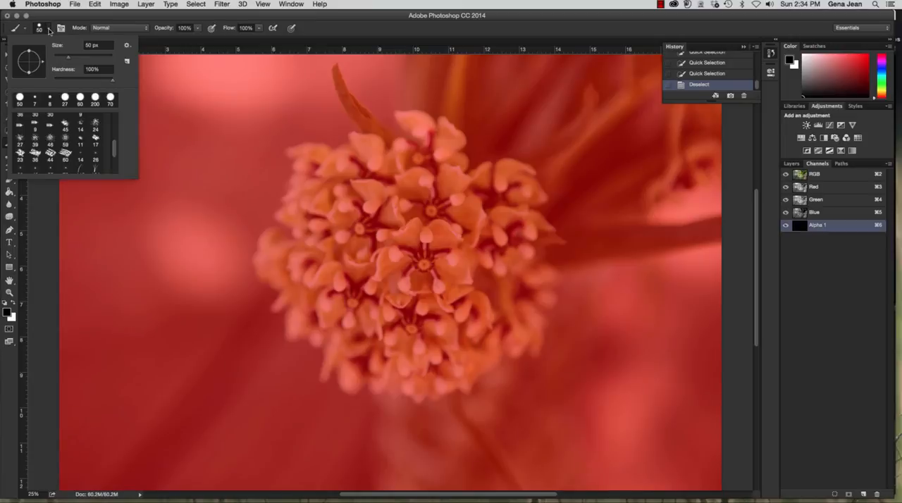
left_click(85, 56)
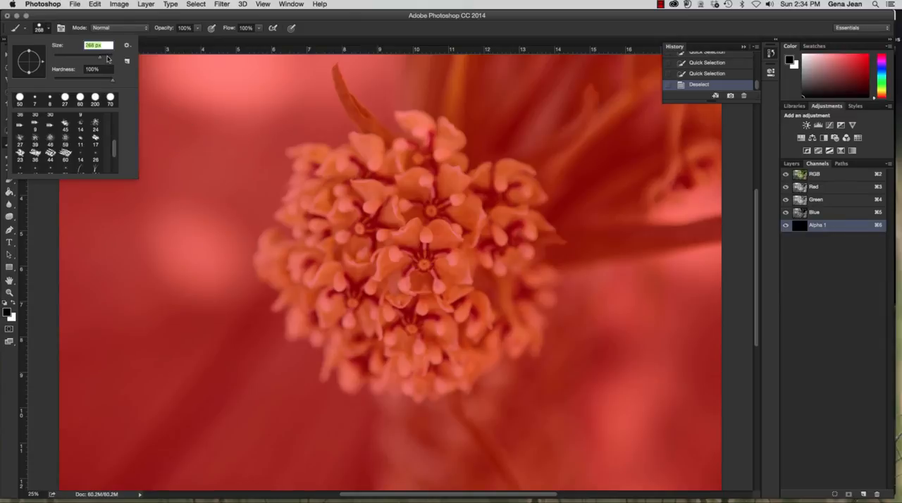
left_click(373, 178)
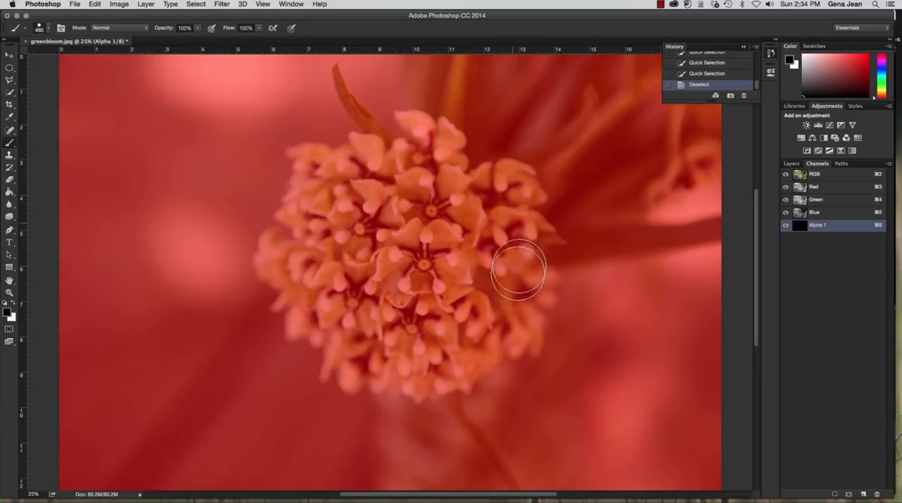
Try black strokes over the flower on Alpha 1, switch to white, and paint across the main body of the bloom
left_click_drag(424, 166, 429, 172)
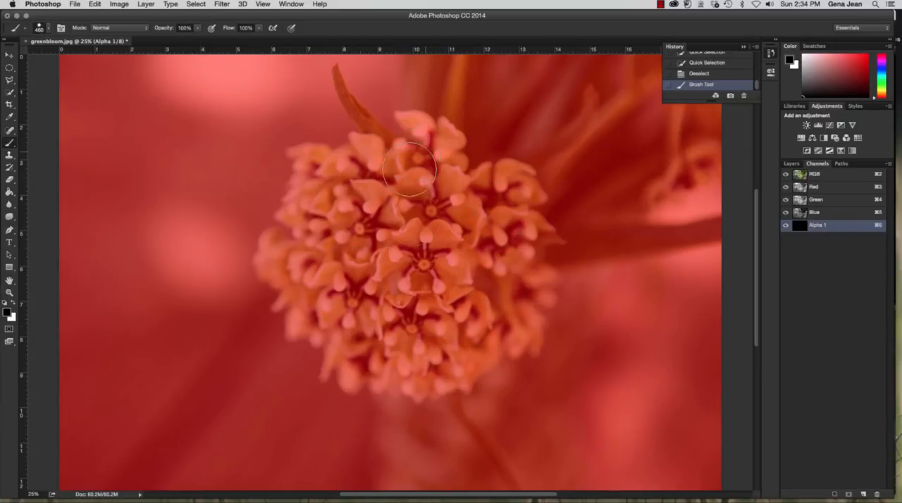
left_click_drag(427, 337, 426, 260)
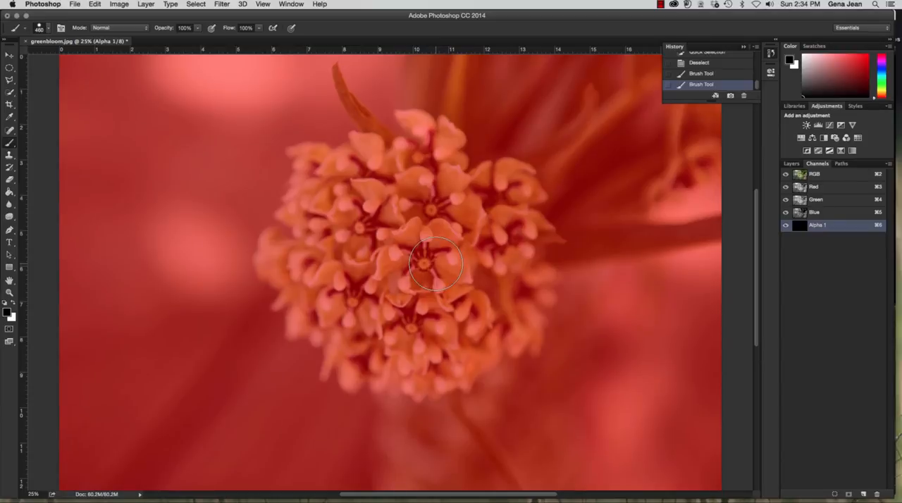
key("x")
left_click(366, 165)
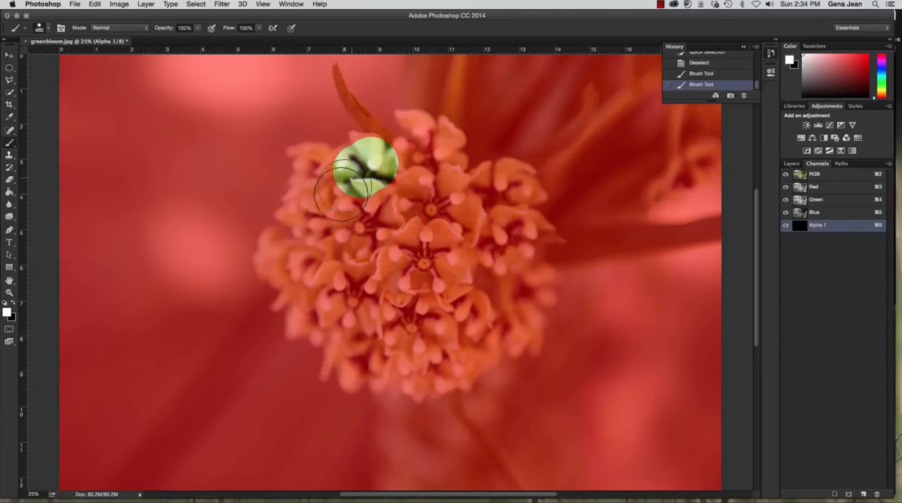
mouse_move(341, 194)
left_mouse_down()
mouse_move(335, 275)
mouse_move(379, 255)
mouse_move(402, 182)
mouse_move(434, 180)
mouse_move(425, 248)
mouse_move(398, 286)
mouse_move(442, 303)
mouse_move(463, 226)
mouse_move(418, 215)
mouse_move(347, 228)
mouse_move(418, 243)
mouse_move(461, 224)
mouse_move(480, 201)
mouse_move(467, 194)
mouse_move(465, 204)
mouse_move(497, 222)
mouse_move(511, 305)
mouse_move(449, 345)
mouse_move(348, 343)
mouse_move(338, 322)
mouse_move(362, 311)
mouse_move(382, 320)
mouse_move(333, 311)
mouse_move(303, 253)
mouse_move(331, 182)
mouse_move(353, 177)
mouse_move(377, 203)
left_mouse_up()
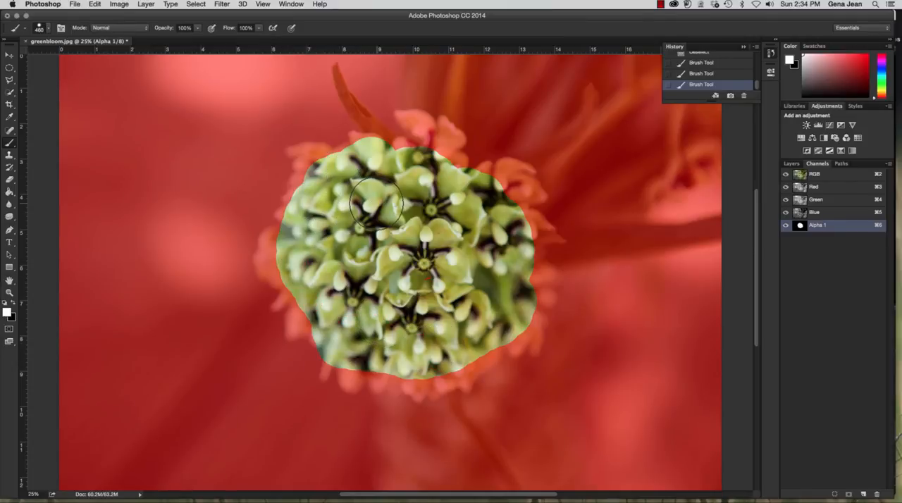
Reduce the brush to 125 px and paint white around the flower's outer petals and the thin leaf above it
key("bracketleft")
key("bracketleft")
key("bracketleft")
key("bracketleft")
key("bracketleft")
key("bracketleft")
key("bracketleft")
mouse_move(314, 153)
left_mouse_down()
mouse_move(405, 141)
mouse_move(415, 117)
mouse_move(431, 121)
mouse_move(421, 146)
mouse_move(431, 136)
mouse_move(447, 150)
mouse_move(444, 126)
mouse_move(528, 212)
left_mouse_up()
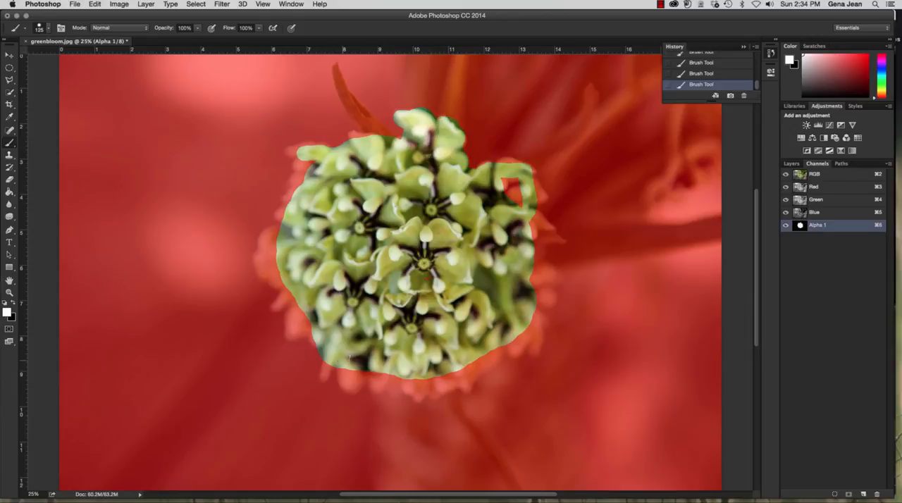
mouse_move(346, 365)
left_mouse_down()
mouse_move(356, 384)
mouse_move(357, 373)
mouse_move(376, 386)
mouse_move(463, 367)
left_mouse_up()
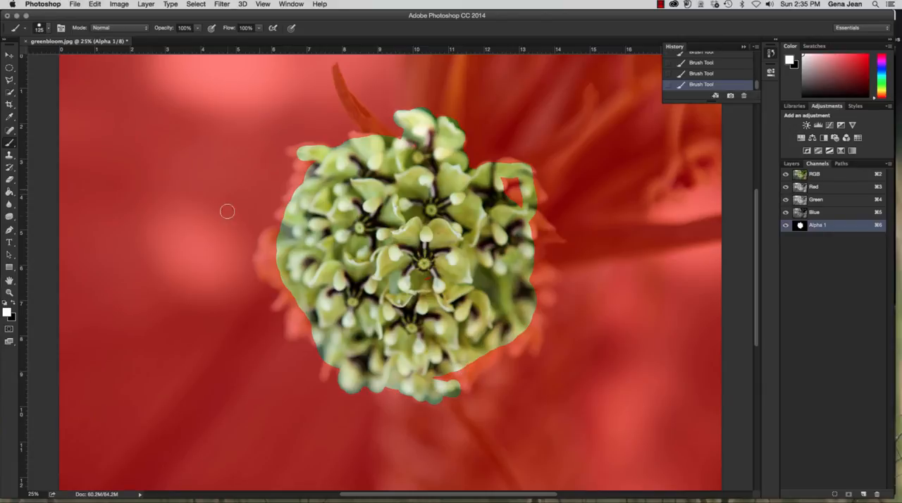
mouse_move(263, 250)
left_mouse_down()
mouse_move(286, 283)
mouse_move(266, 271)
mouse_move(270, 240)
mouse_move(535, 350)
mouse_move(532, 317)
mouse_move(548, 301)
mouse_move(549, 274)
mouse_move(538, 269)
mouse_move(540, 290)
mouse_move(530, 273)
mouse_move(534, 235)
mouse_move(534, 263)
mouse_move(537, 239)
mouse_move(566, 240)
mouse_move(532, 208)
mouse_move(548, 225)
mouse_move(520, 224)
mouse_move(518, 177)
mouse_move(508, 200)
mouse_move(504, 165)
mouse_move(531, 166)
mouse_move(544, 200)
mouse_move(528, 178)
mouse_move(468, 165)
left_mouse_up()
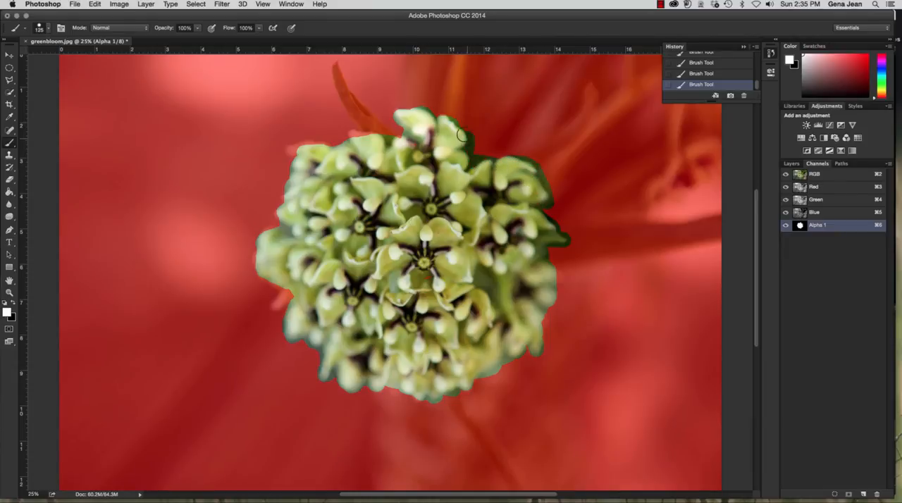
mouse_move(396, 117)
left_mouse_down()
mouse_move(356, 121)
mouse_move(369, 135)
mouse_move(354, 106)
mouse_move(398, 125)
mouse_move(398, 138)
mouse_move(343, 134)
mouse_move(356, 132)
mouse_move(345, 144)
mouse_move(303, 143)
mouse_move(276, 296)
mouse_move(274, 284)
mouse_move(292, 296)
mouse_move(269, 304)
mouse_move(293, 310)
mouse_move(289, 334)
mouse_move(325, 346)
left_mouse_up()
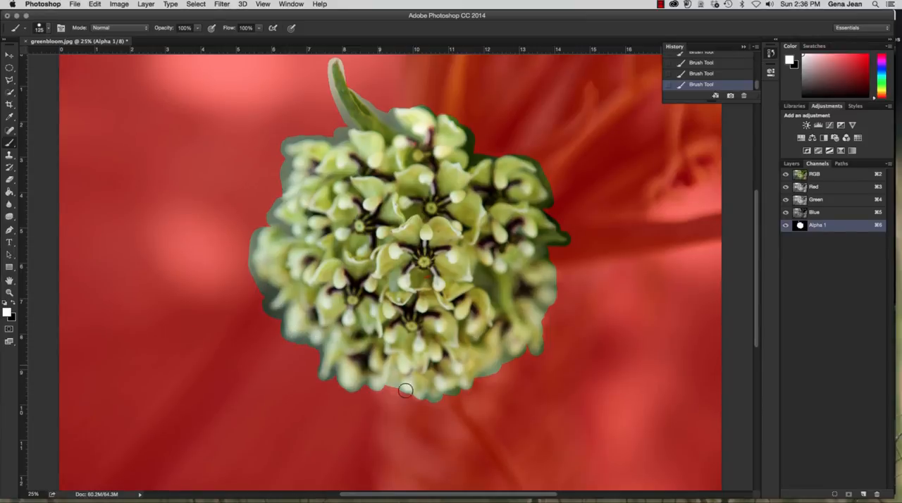
mouse_move(398, 385)
left_mouse_down()
mouse_move(426, 397)
mouse_move(384, 400)
mouse_move(378, 384)
mouse_move(398, 381)
left_mouse_up()
mouse_move(477, 367)
left_mouse_down()
mouse_move(459, 391)
mouse_move(478, 390)
mouse_move(488, 364)
left_mouse_up()
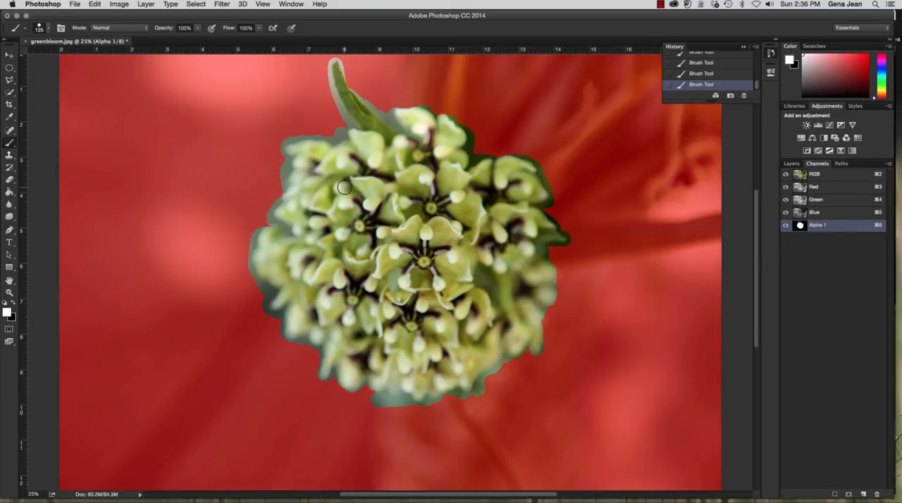
With a 30 px brush, mask the excess beside the flower's left petals in black and restore the petal edge in white
key("super+equal")
key("super+equal")
key("super+equal")
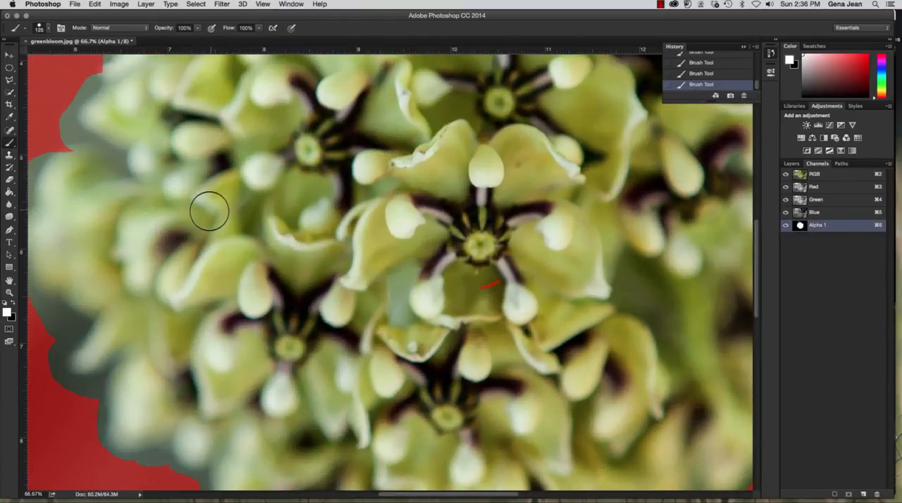
left_click_drag(203, 187, 376, 225)
left_click_drag(233, 182, 232, 188)
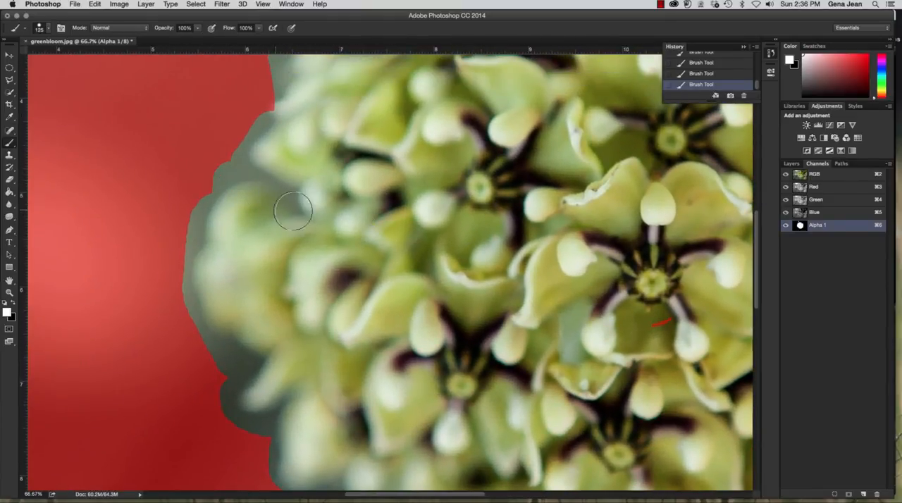
key("bracketleft")
key("bracketleft")
key("bracketleft")
key("bracketleft")
key("bracketleft")
key("x")
left_click_drag(237, 152, 185, 227)
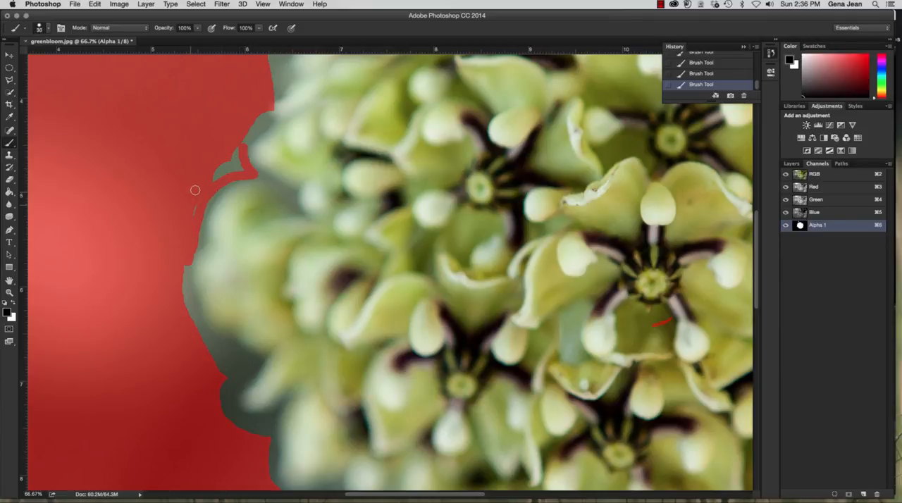
key("bracketleft")
mouse_move(201, 188)
left_mouse_down()
mouse_move(240, 167)
mouse_move(236, 140)
mouse_move(236, 160)
mouse_move(229, 153)
mouse_move(230, 168)
mouse_move(216, 169)
mouse_move(246, 169)
mouse_move(241, 152)
mouse_move(268, 122)
mouse_move(270, 90)
mouse_move(264, 125)
mouse_move(260, 112)
mouse_move(252, 150)
left_mouse_up()
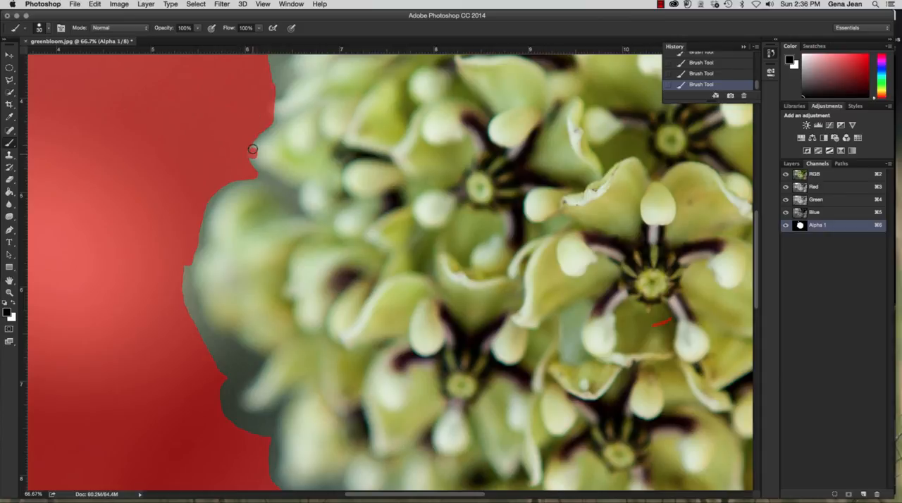
key("x")
mouse_move(251, 150)
left_mouse_down()
mouse_move(268, 123)
mouse_move(276, 120)
mouse_move(250, 141)
mouse_move(274, 127)
mouse_move(274, 101)
mouse_move(276, 116)
left_mouse_up()
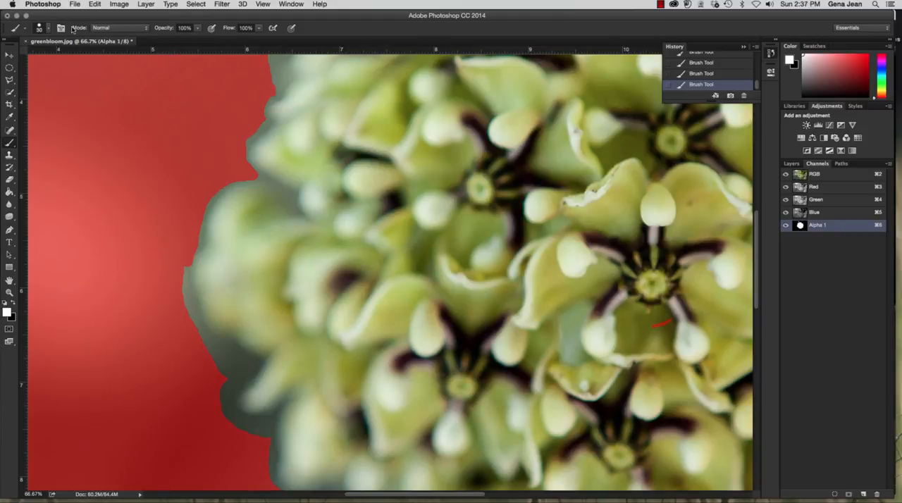
Choose a soft round brush preset and paint black over the remaining background along the flower's left petals
left_click(48, 30)
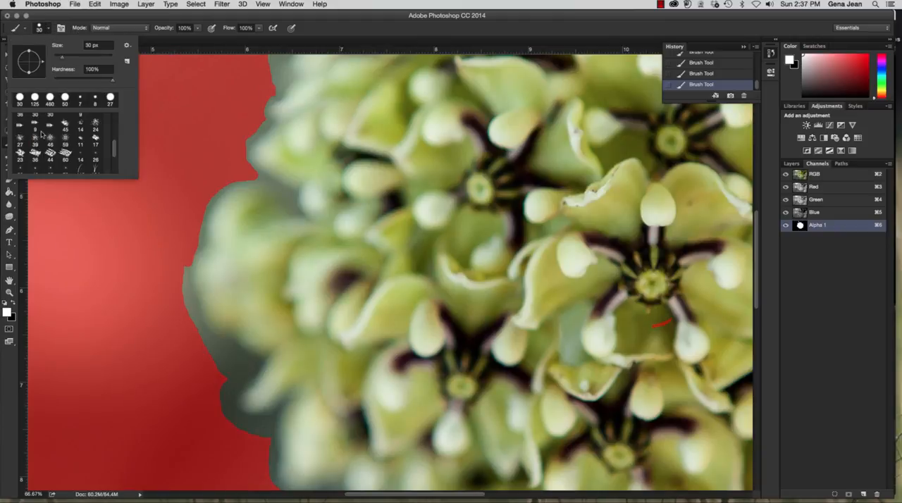
scroll(39, 119, "up", 3)
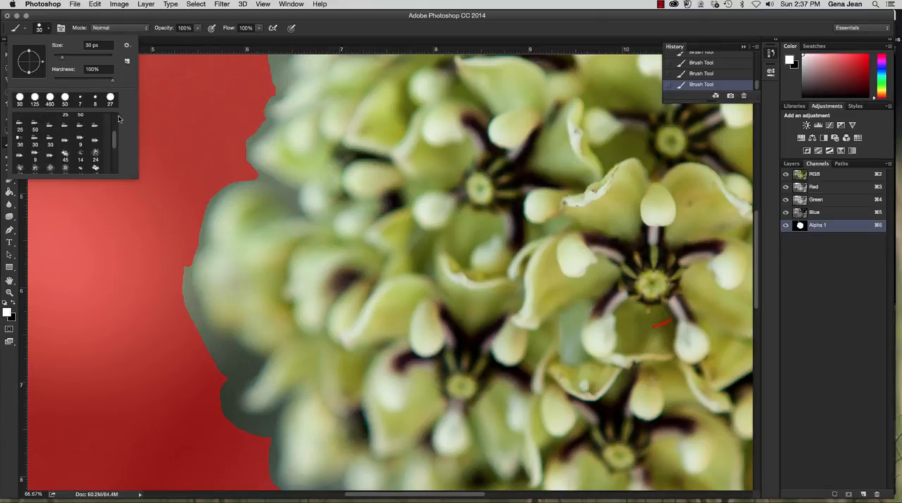
scroll(106, 123, "up", 5)
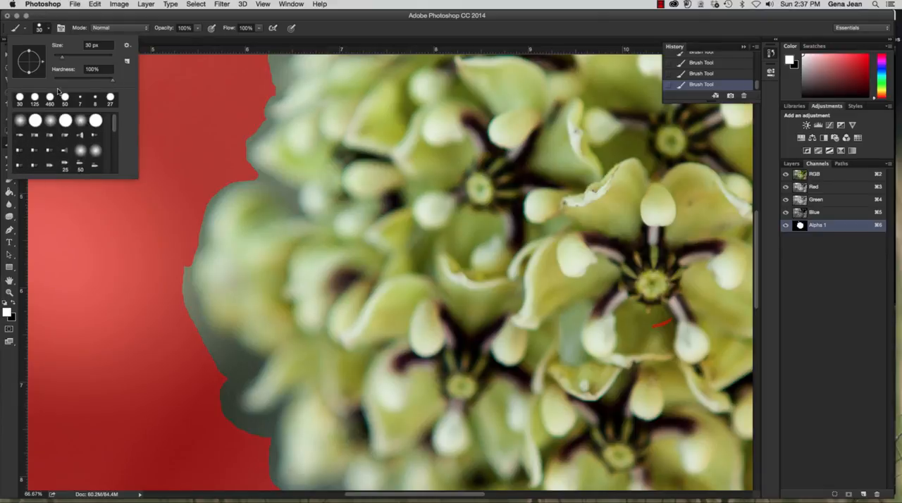
double_click(51, 118)
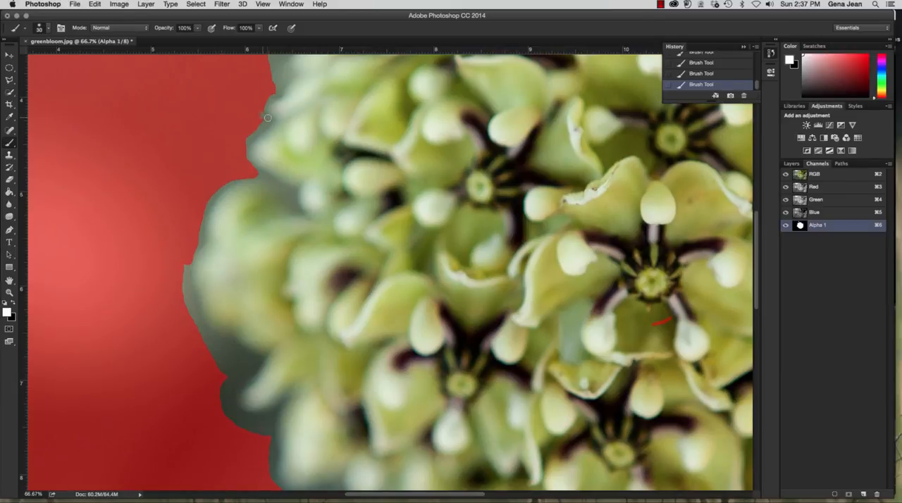
key("x")
mouse_move(277, 86)
left_mouse_down()
mouse_move(272, 52)
mouse_move(272, 77)
mouse_move(275, 62)
left_mouse_up()
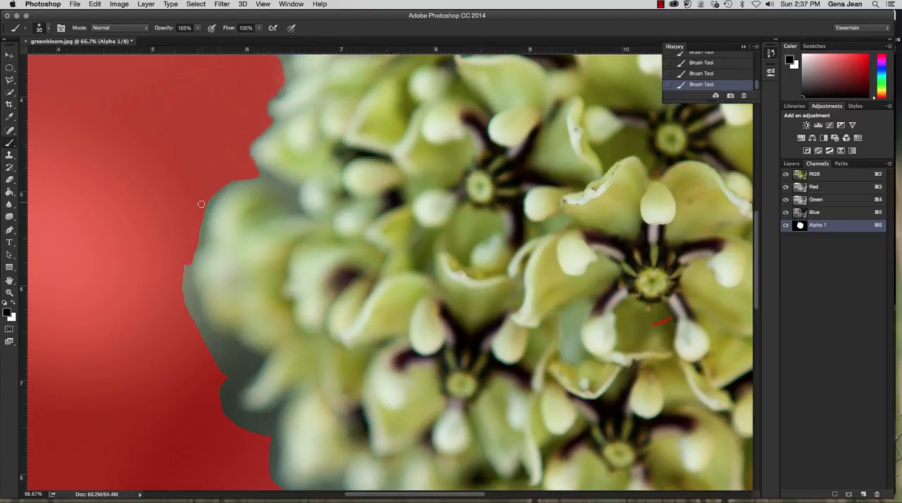
left_click_drag(183, 271, 189, 348)
mouse_move(188, 315)
left_mouse_down()
mouse_move(189, 267)
mouse_move(223, 182)
left_mouse_up()
mouse_move(189, 305)
left_mouse_down()
mouse_move(204, 339)
mouse_move(260, 364)
left_mouse_up()
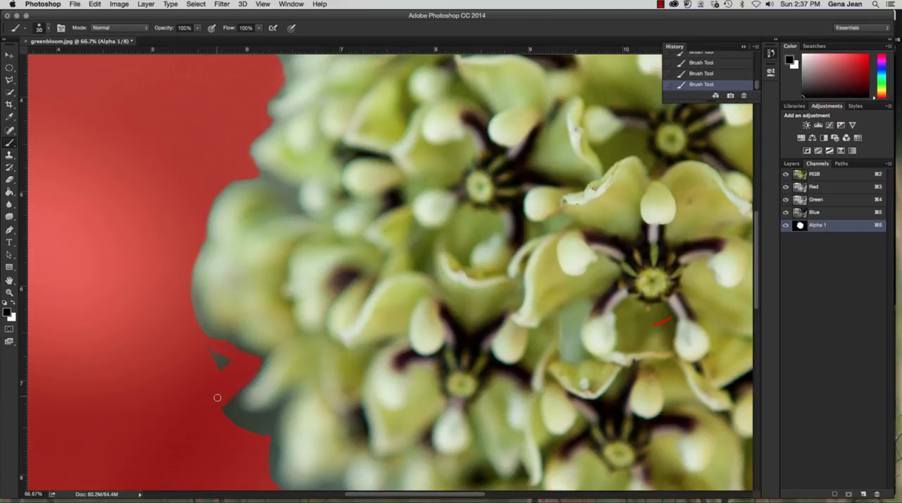
mouse_move(236, 360)
left_mouse_down()
mouse_move(212, 373)
mouse_move(220, 356)
left_mouse_up()
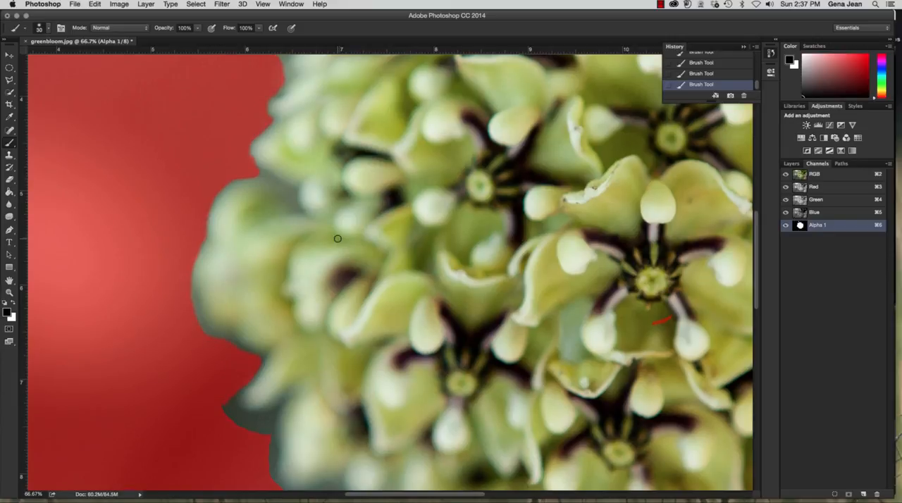
Compare the whole flower with the Alpha 1 overlay off and on, and load Alpha 1 as a selection
key("super+0")
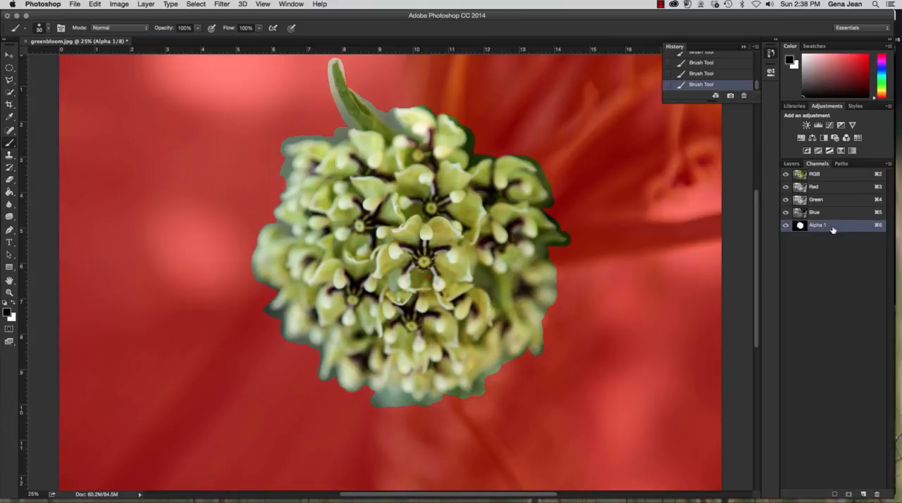
key("x")
left_click(786, 225)
left_click(787, 226)
key("x")
left_click(801, 229, "super")
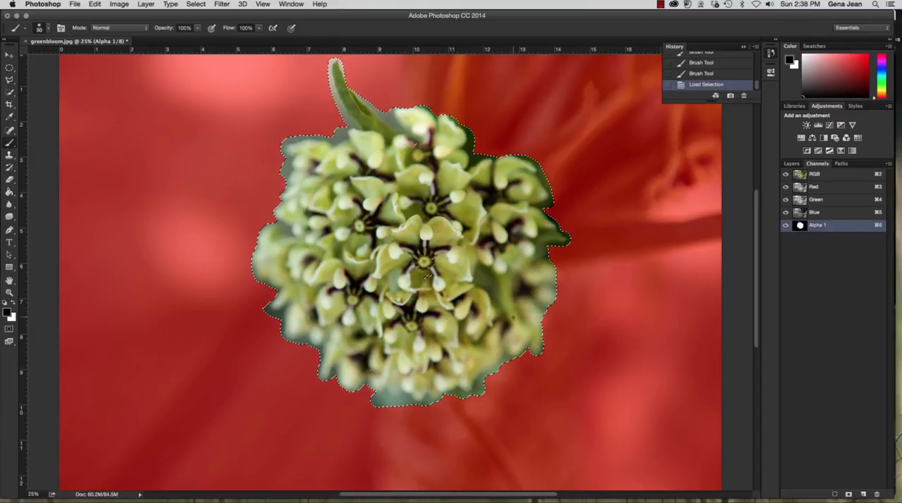
Make the RGB composite active, check the layer list, return to the channels, and deselect the flower
left_click(838, 176)
left_click(790, 163)
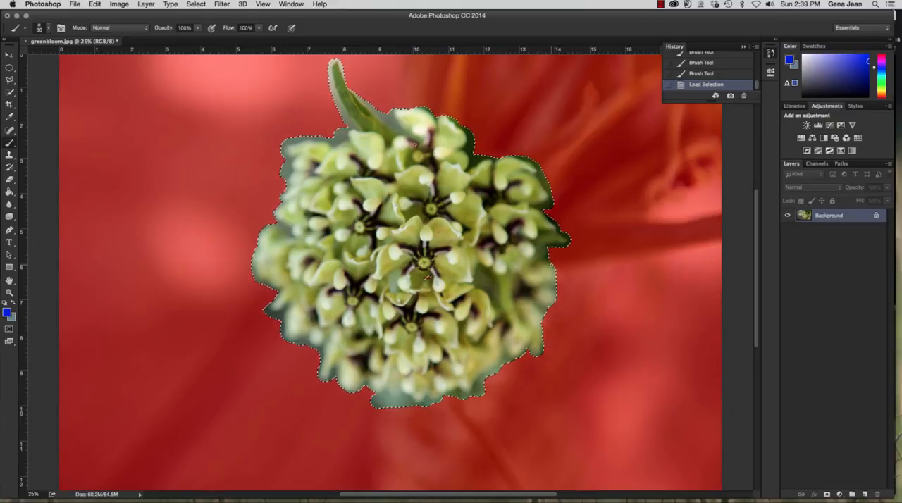
left_click(818, 163)
key("super+d")
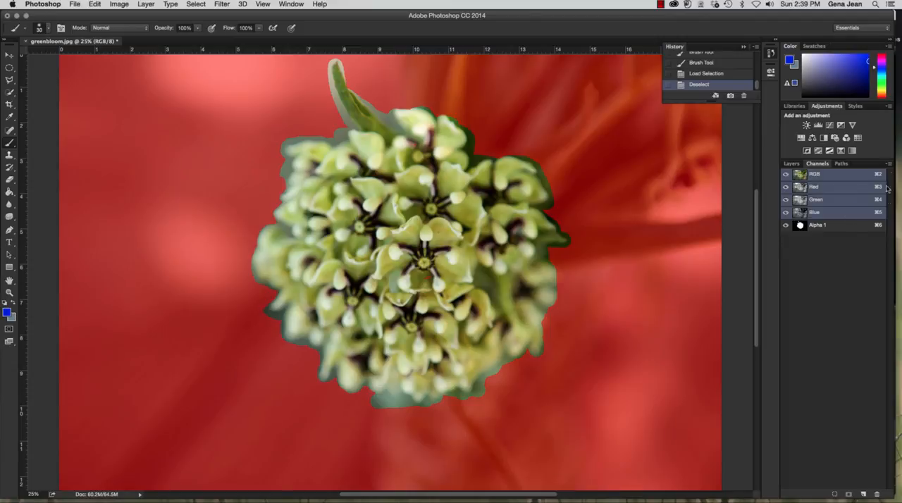
Review the available channel commands without choosing one, and make Alpha 1 the active channel
left_click(889, 164)
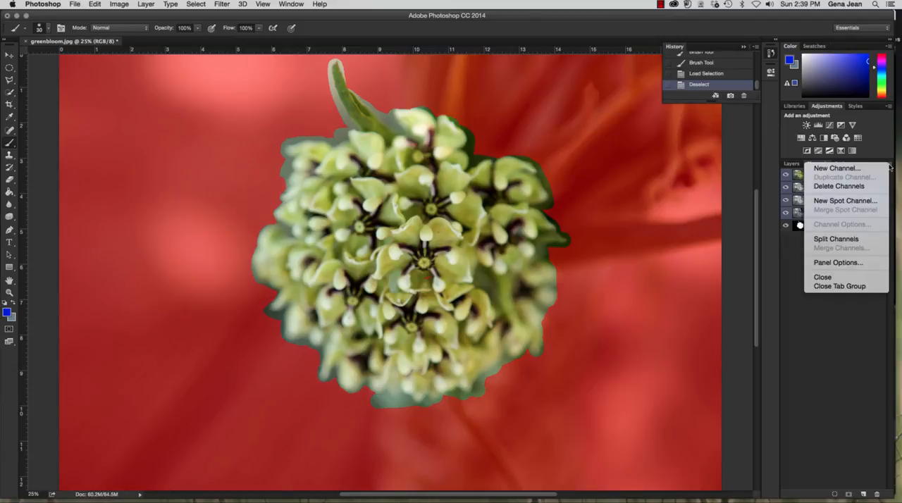
left_click(793, 297)
left_click(839, 230)
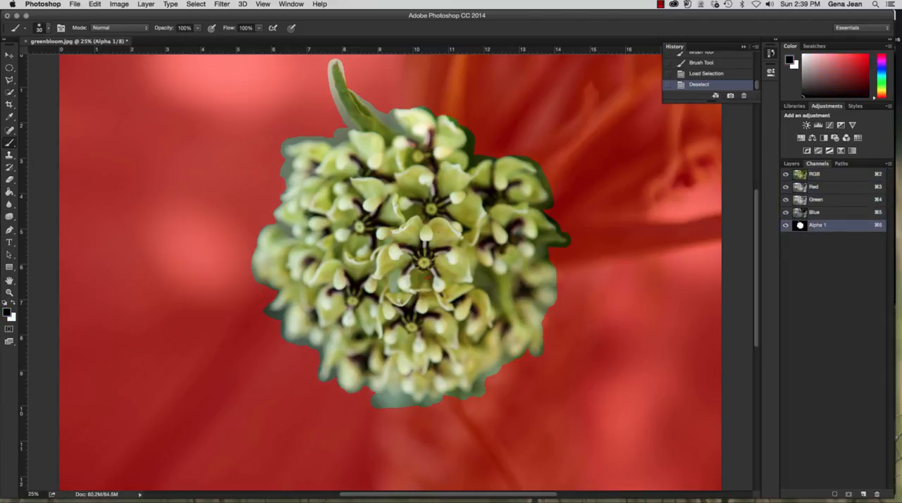
Load Alpha 1 as a selection, deselect the flower, and load the selection from Alpha 1 once more
left_click(835, 495)
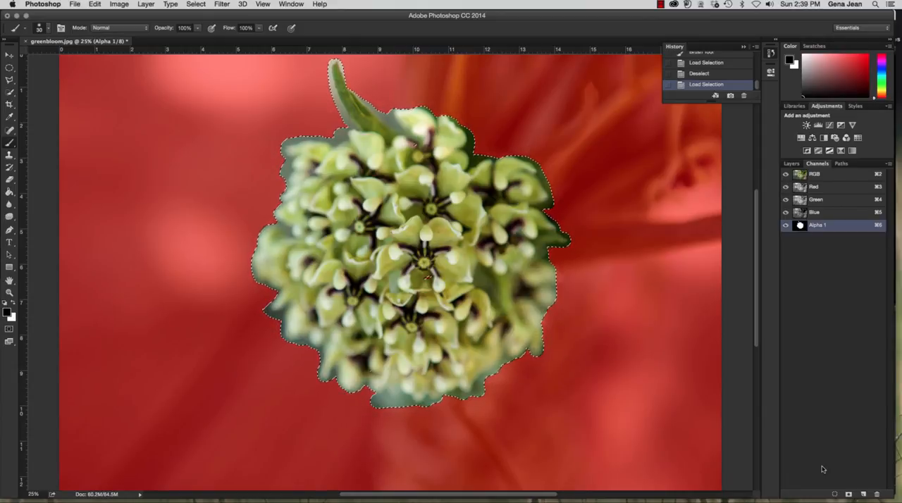
key("super+d")
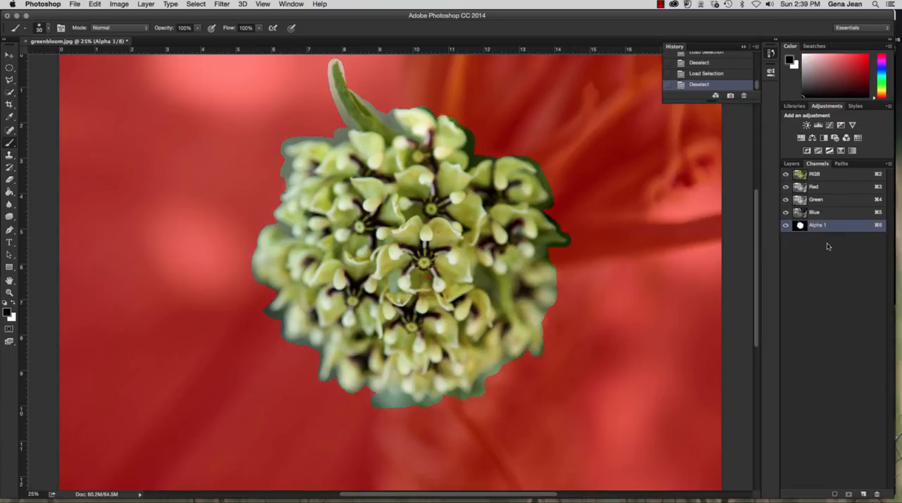
left_click_drag(852, 226, 834, 493)
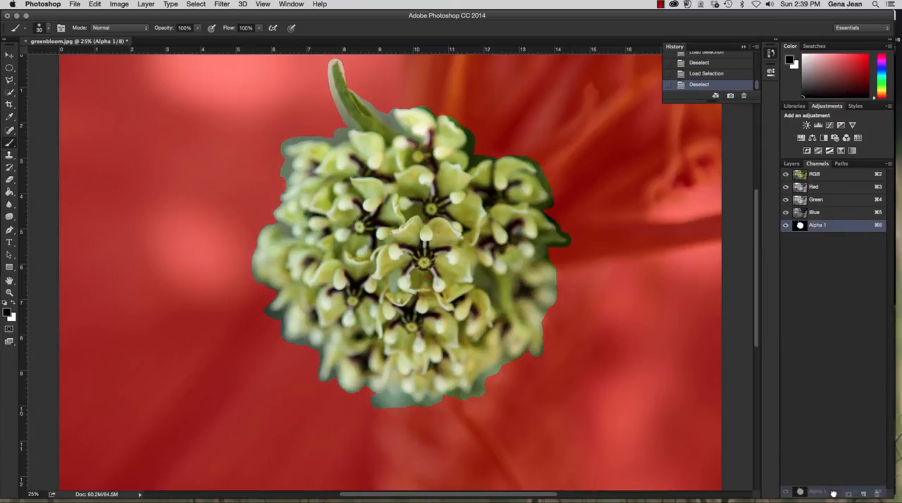
left_click_drag(834, 494, 833, 493)
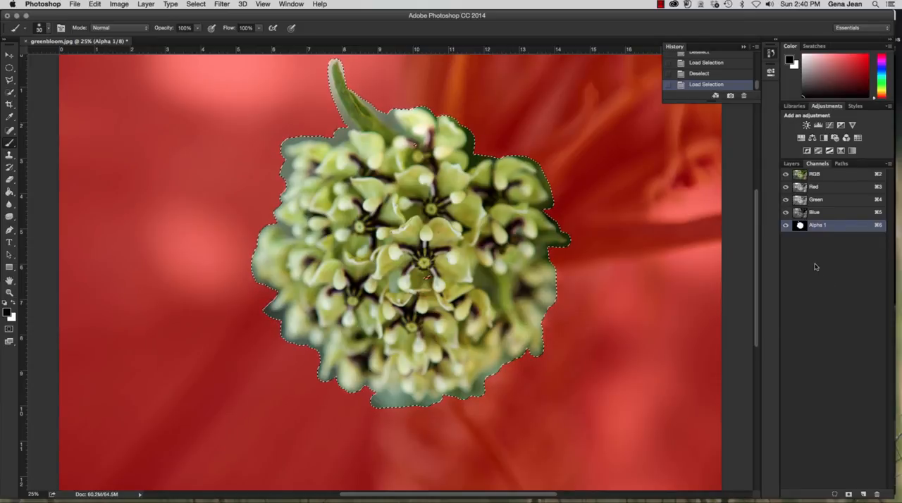
Check the Alpha 1 channel's duplicate and delete commands, and delete the Alpha 1 channel
right_click(822, 226)
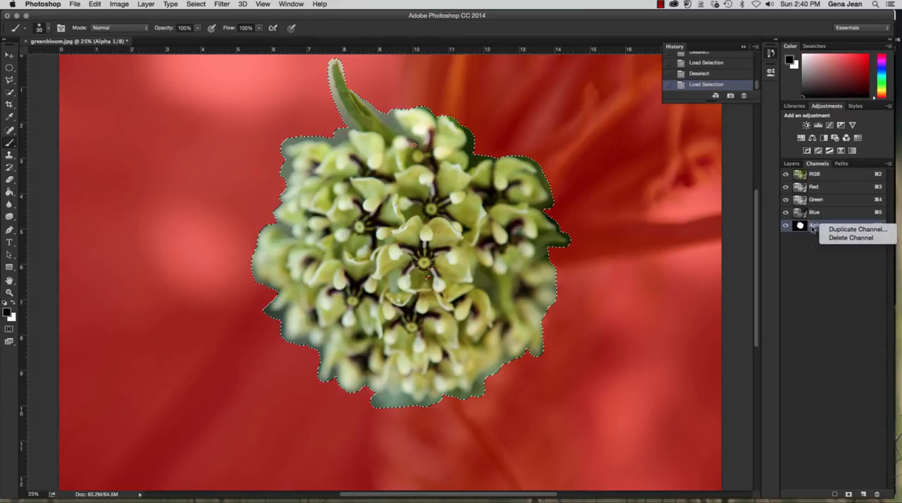
left_click(809, 271)
left_click_drag(839, 228, 888, 484)
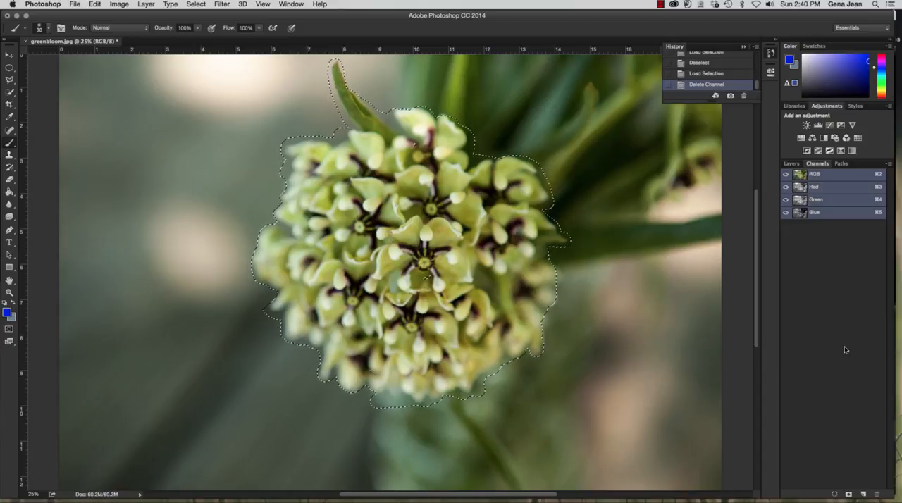
Close greenbloom.jpg without saving the changes
left_click(118, 71)
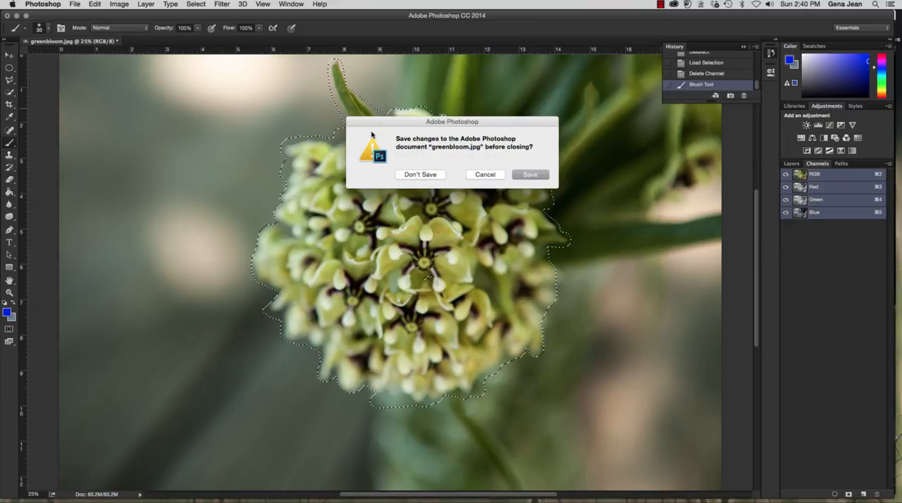
left_click(419, 175)
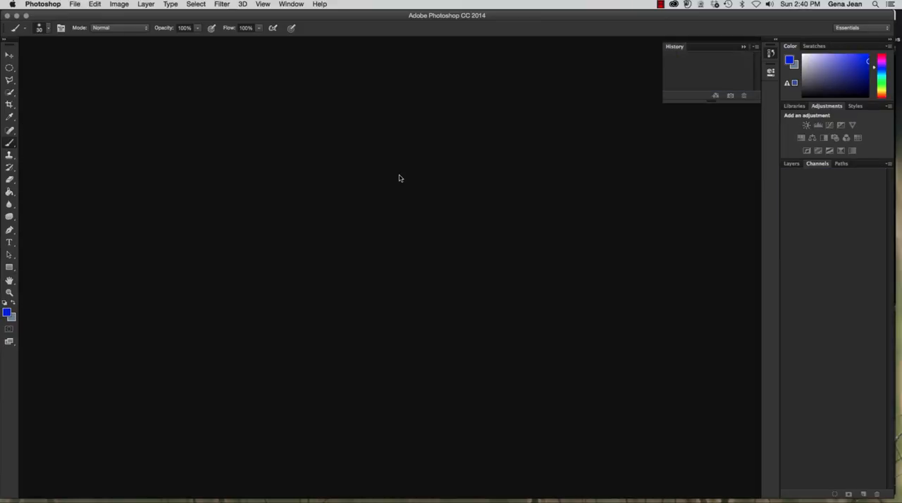